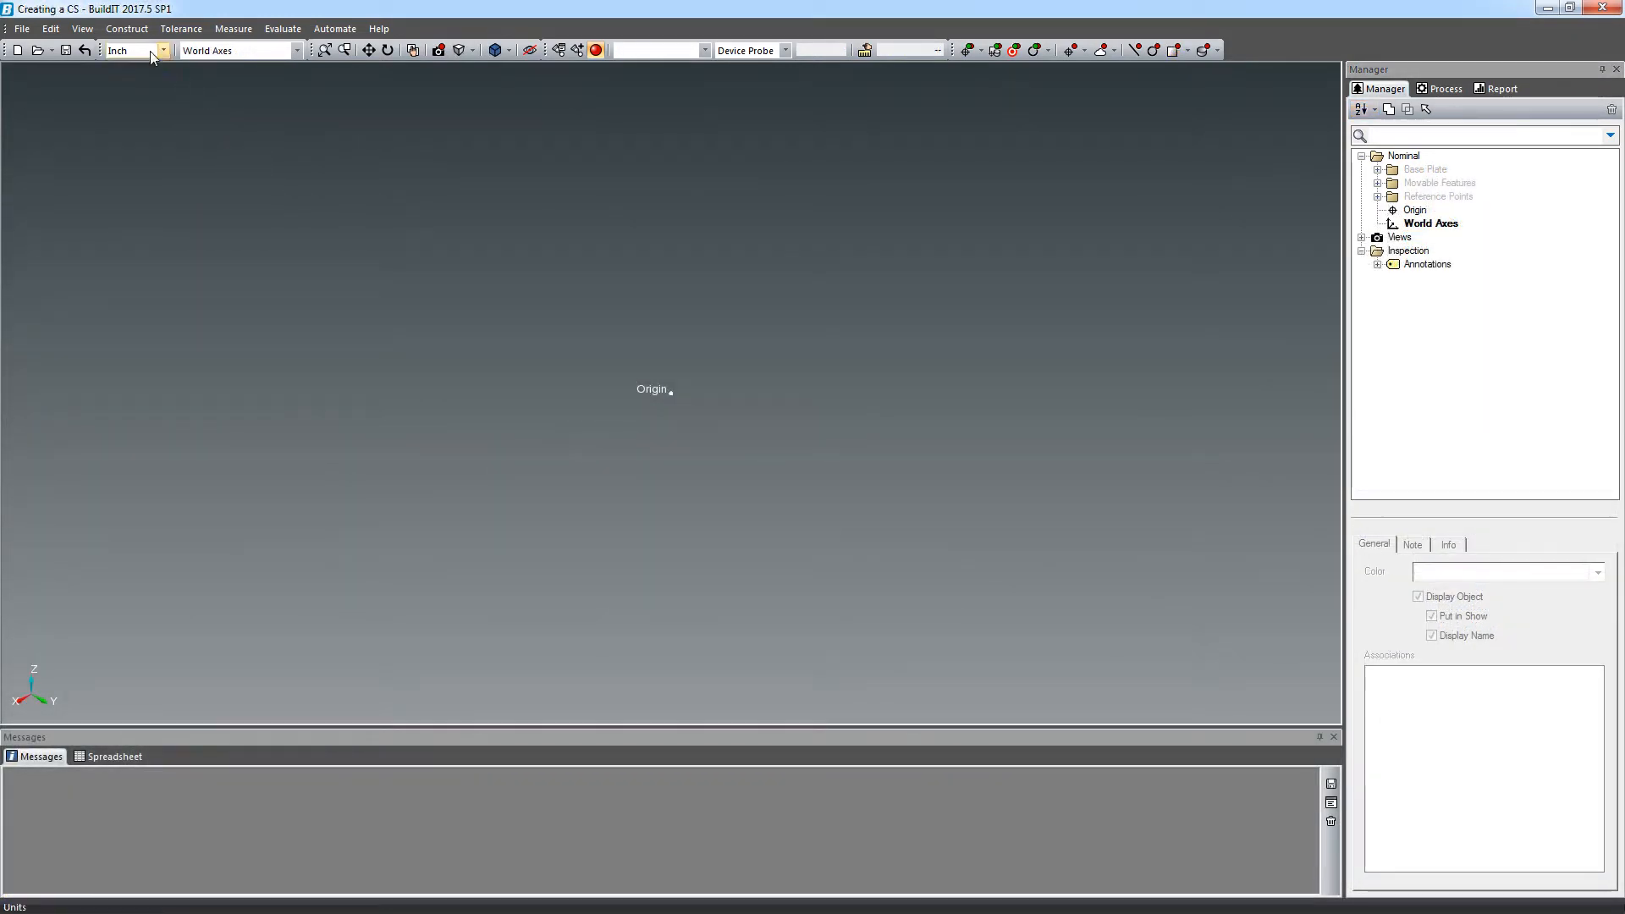
Start a coordinate system at the Origin point, aiming primary axis X at a display point at about 228.59, 16.23, -52.44.
left_click(127, 28)
mouse_move(164, 54)
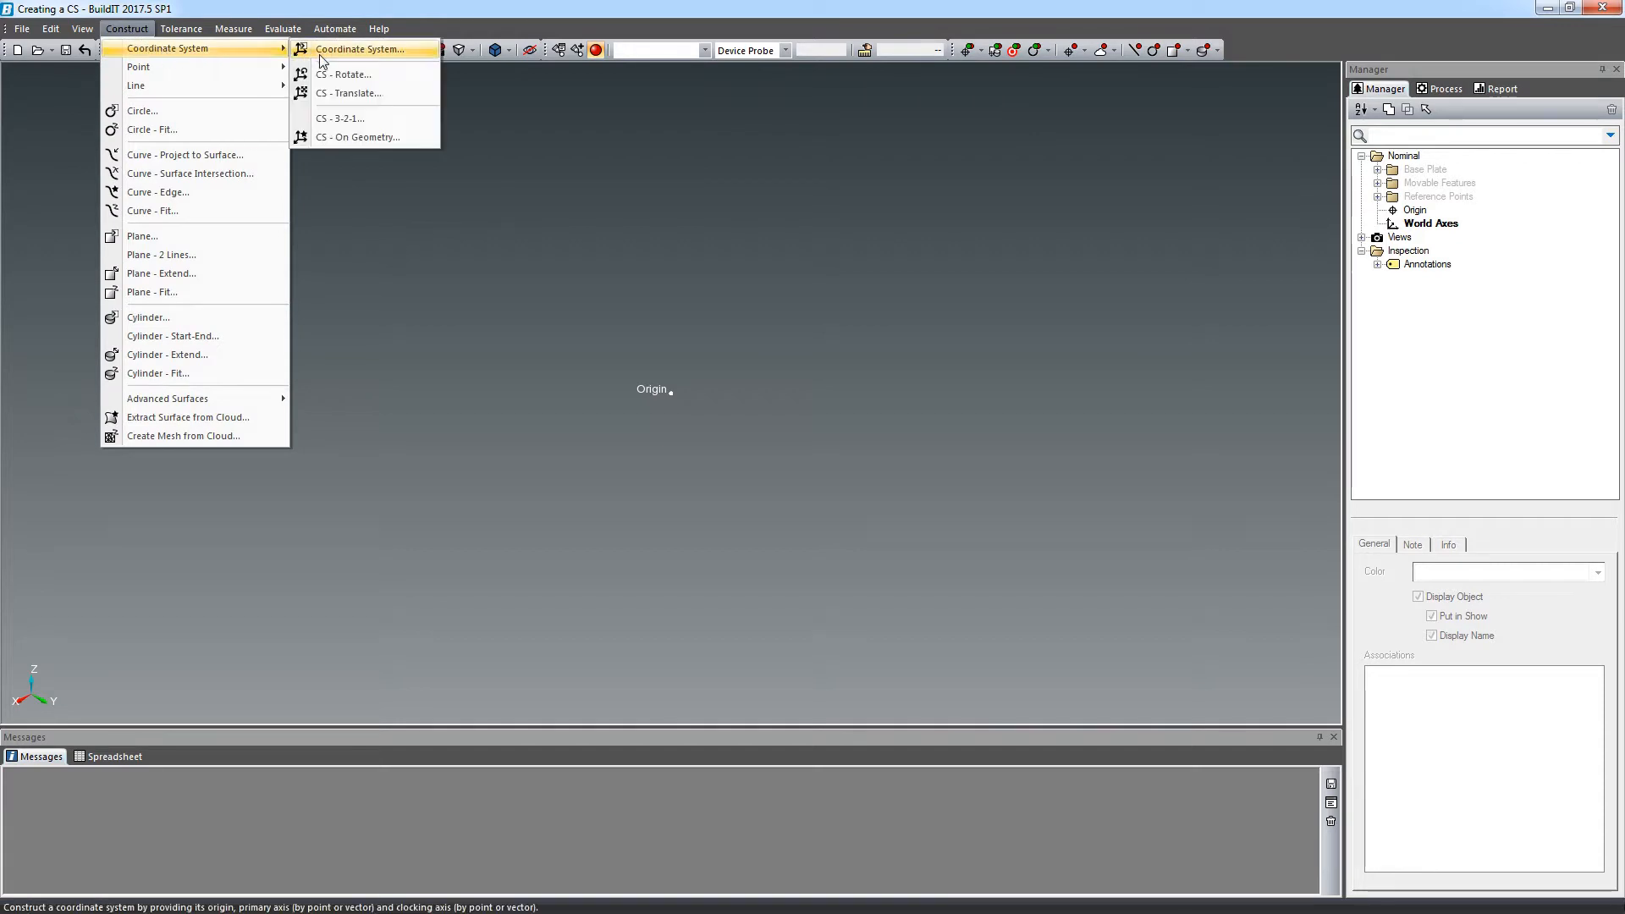
left_click(417, 53)
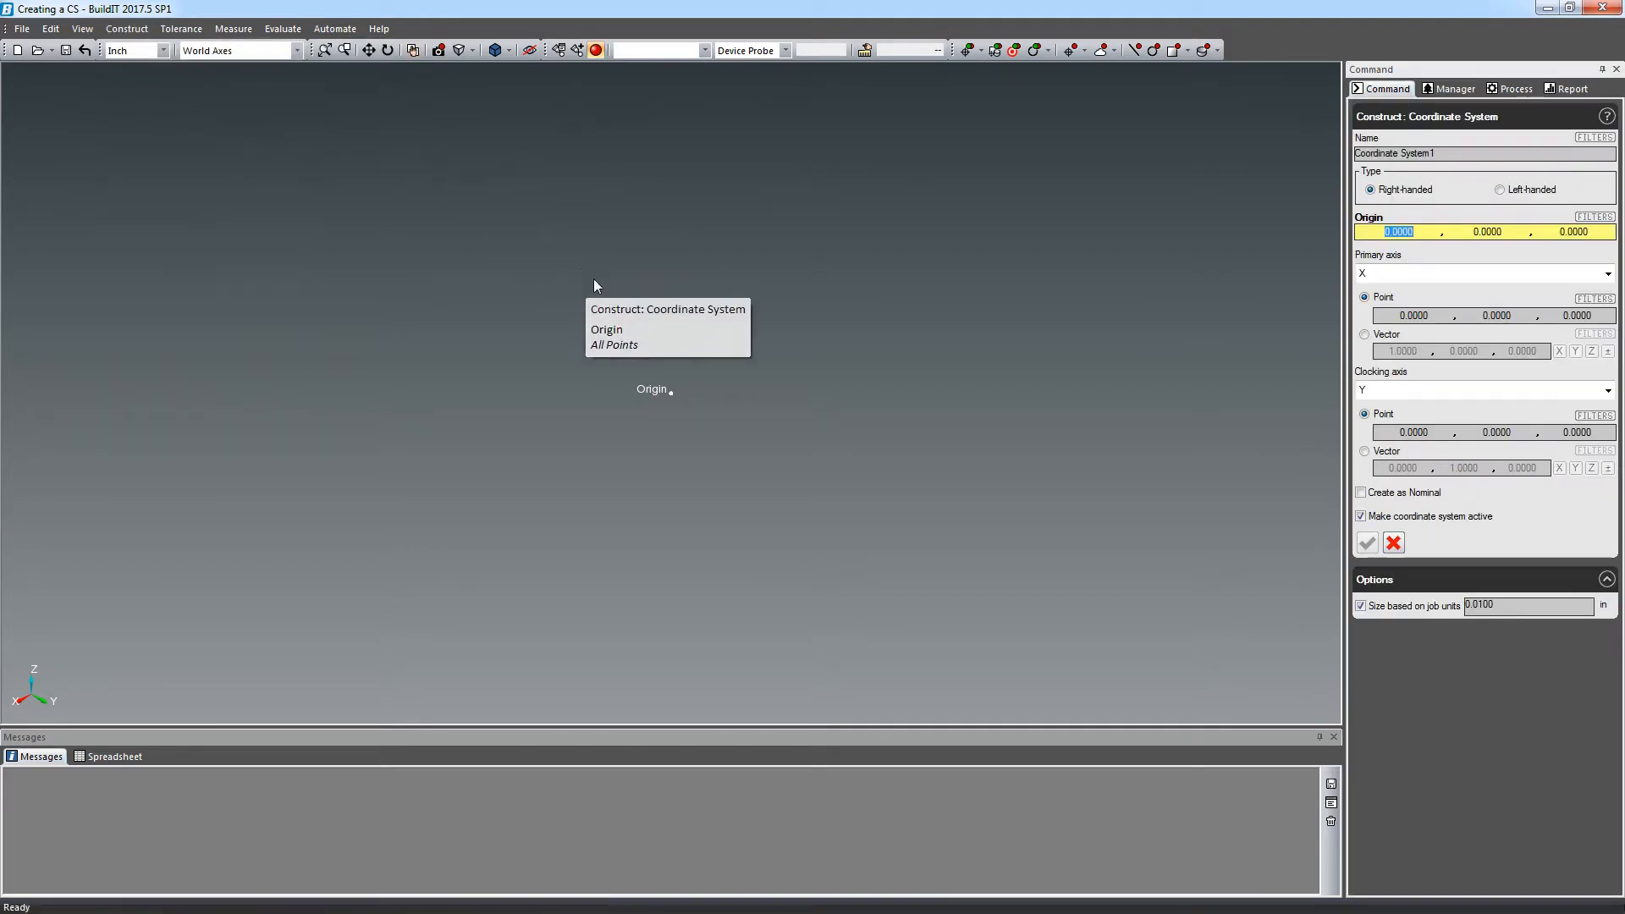
left_click(677, 394)
double_click(1402, 317)
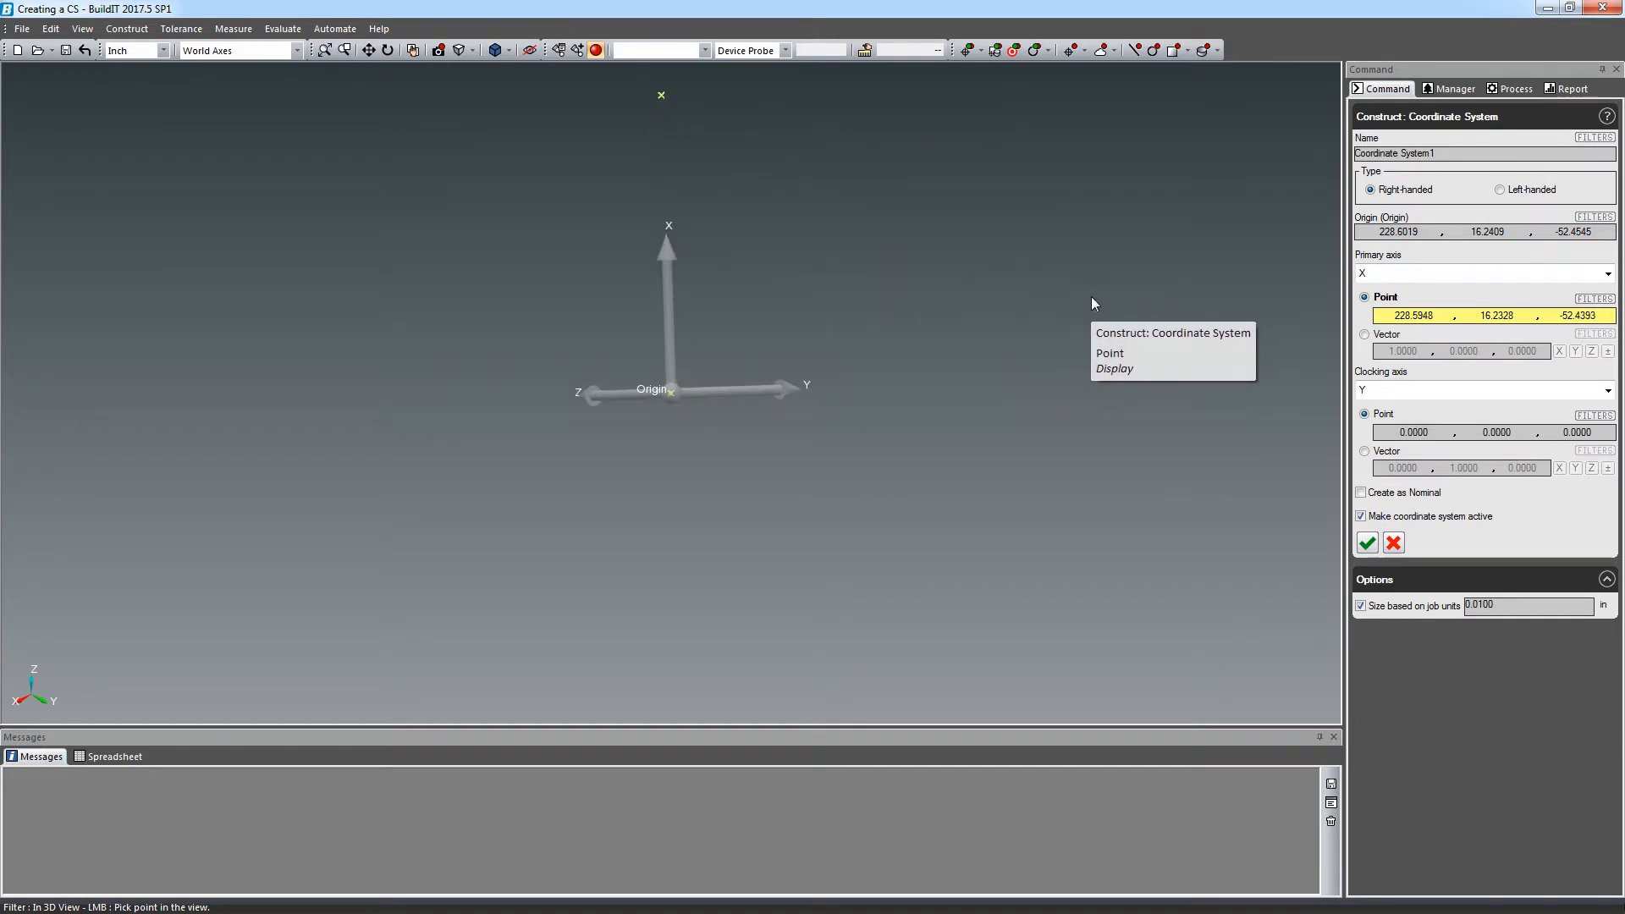
Aim clocking axis Y at a display point at about 228.62, 16.24, -52.45 and create the coordinate system.
middle_click_drag(1091, 296, 1108, 423)
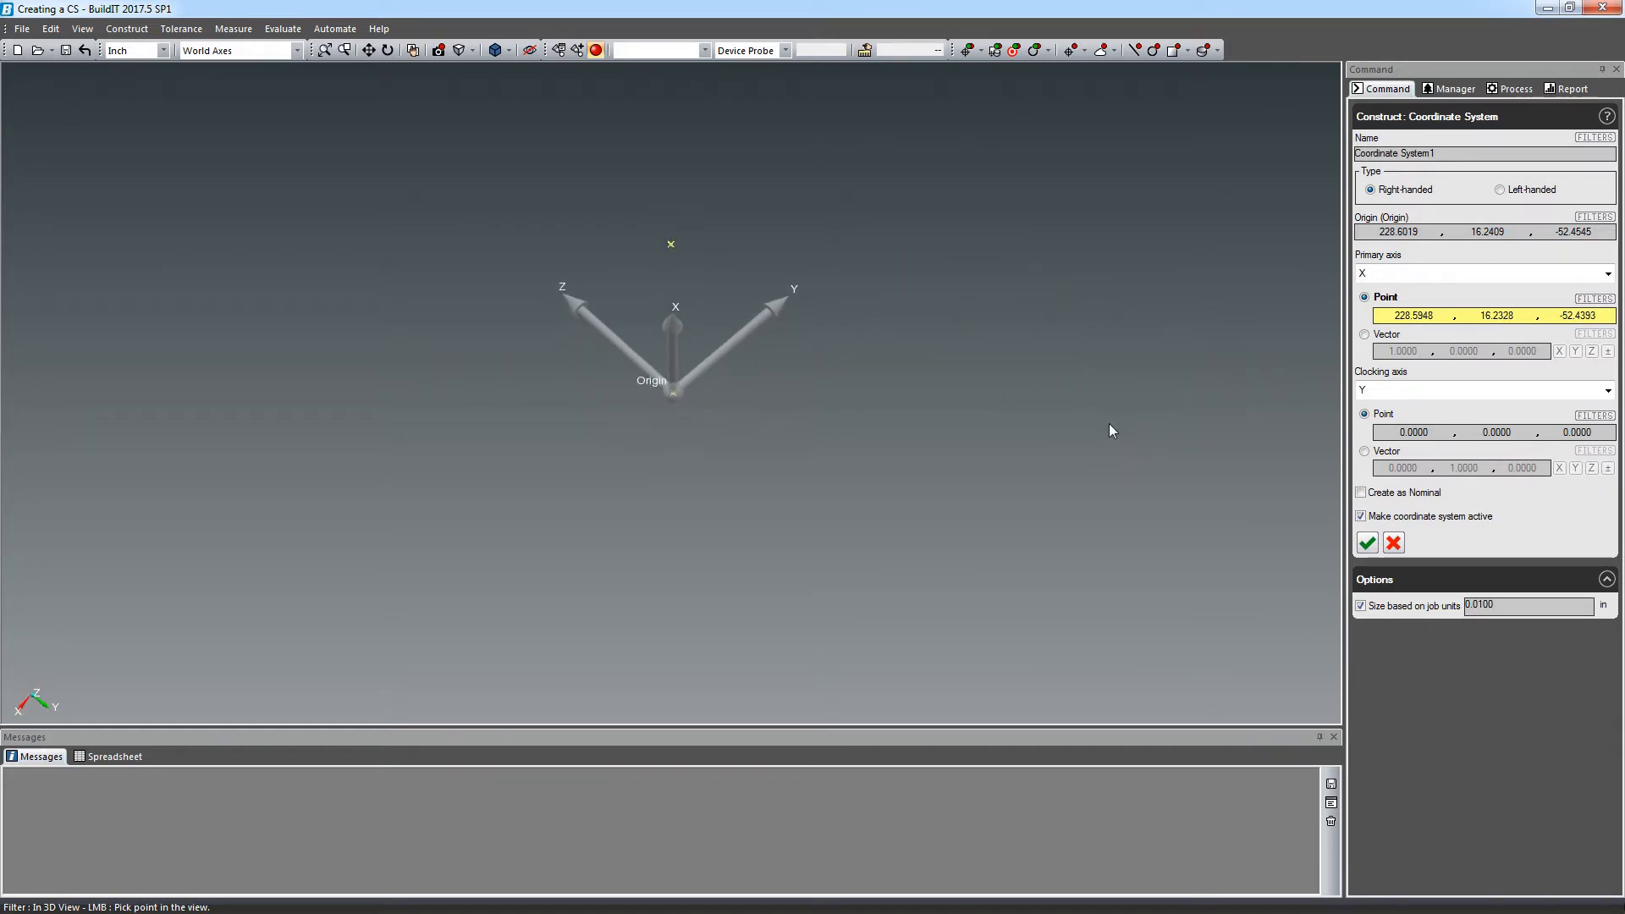
left_click(1389, 429)
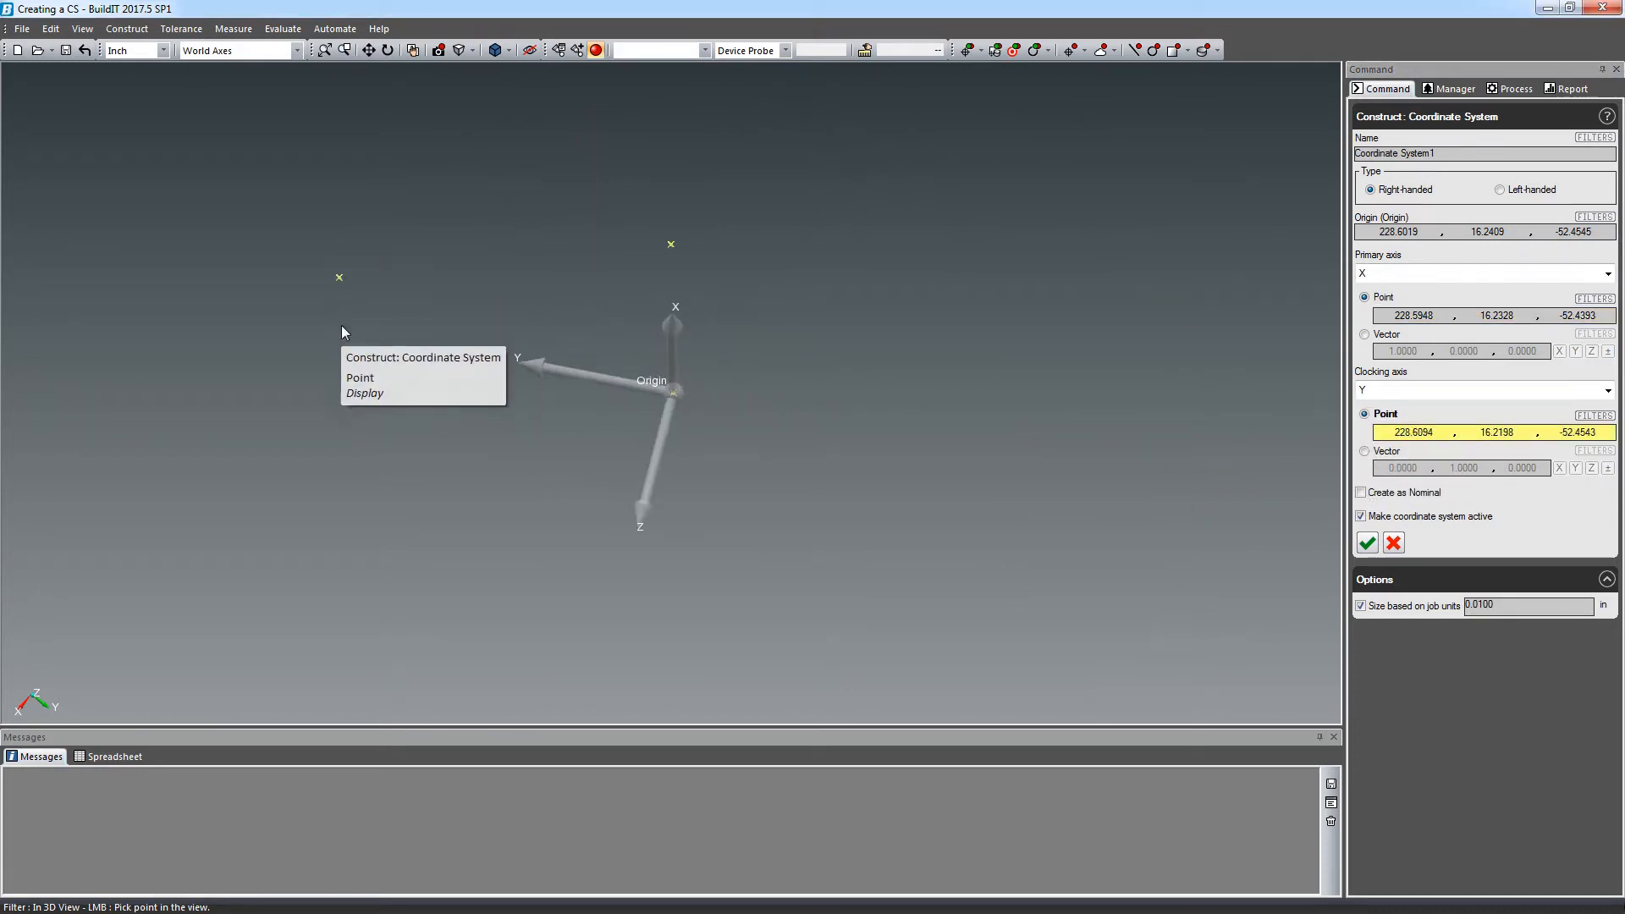
left_click(446, 599)
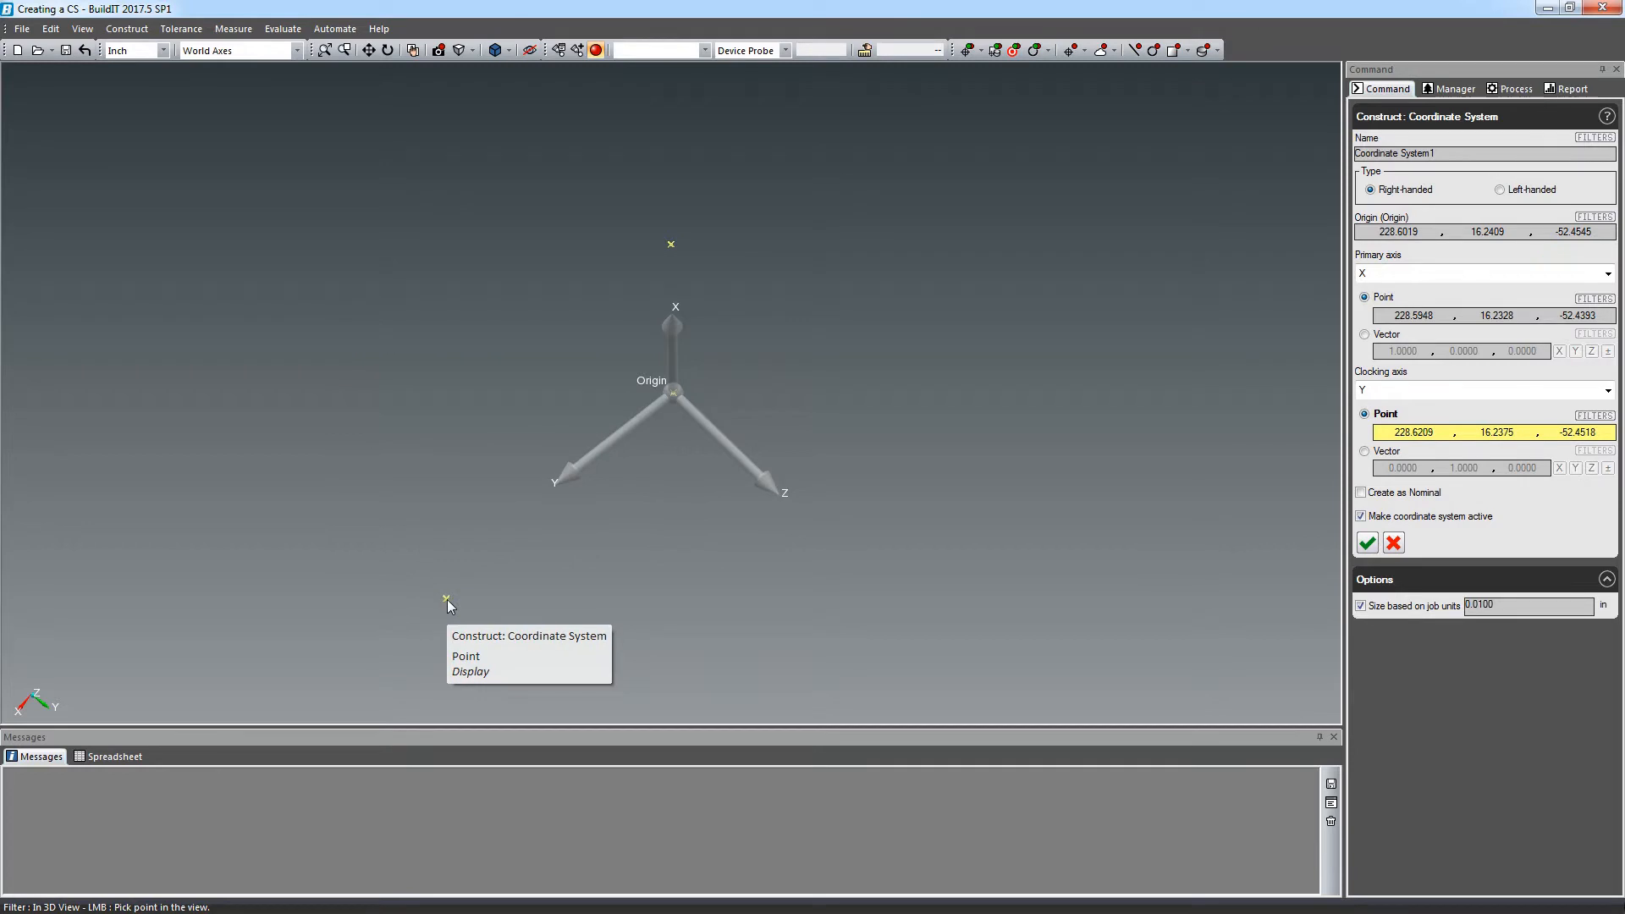
left_click(1367, 545)
left_click(1394, 544)
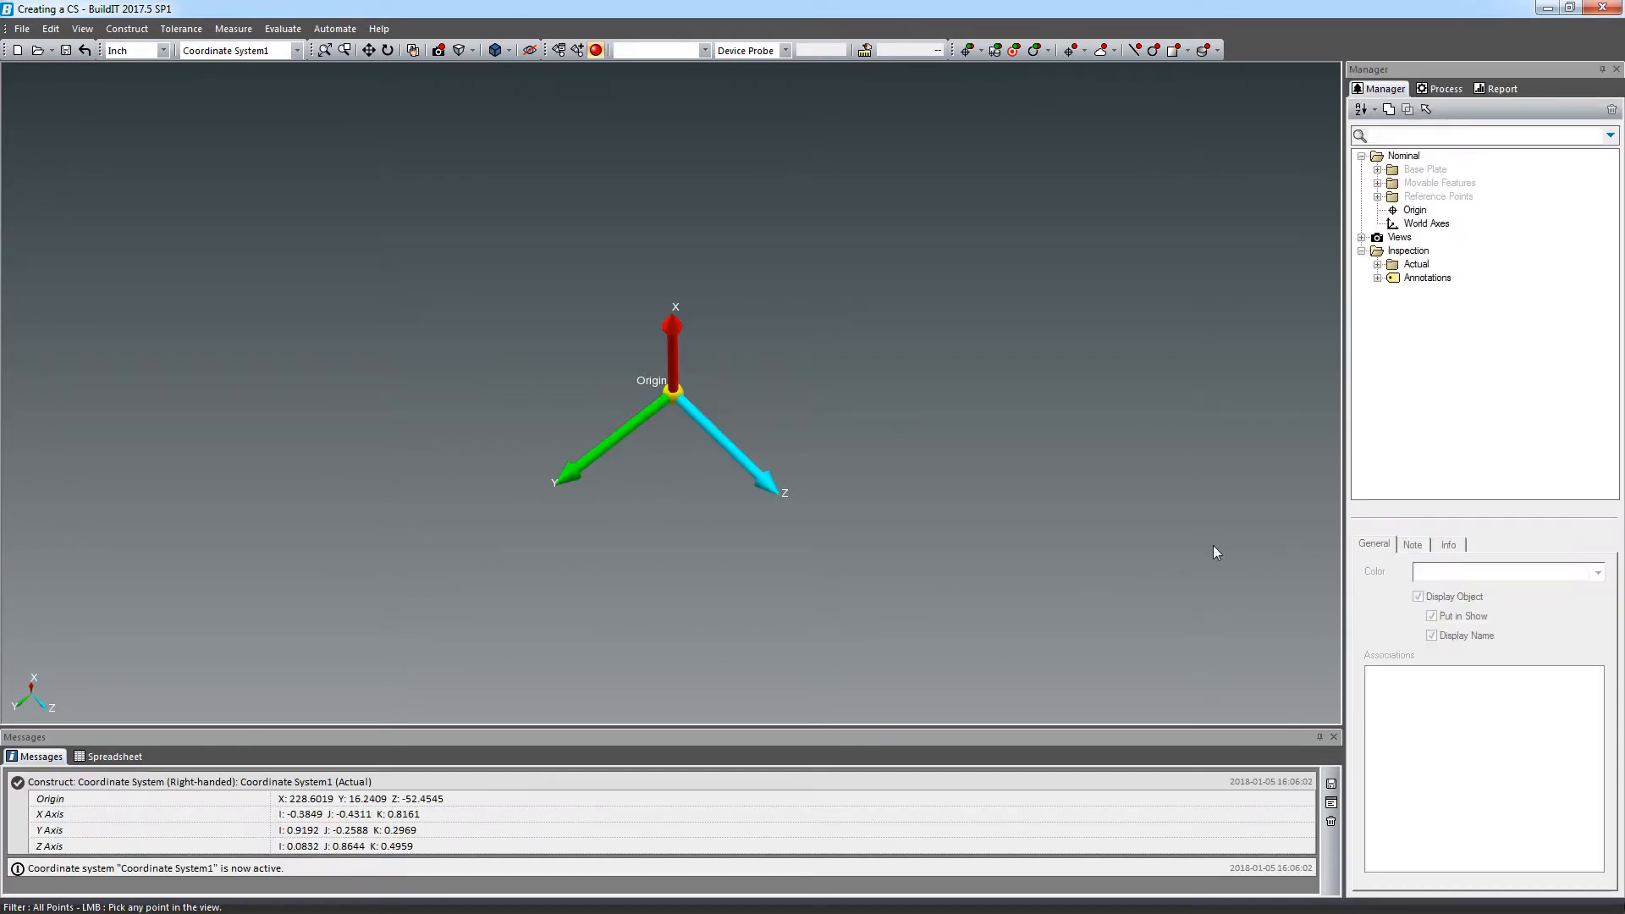
key("i")
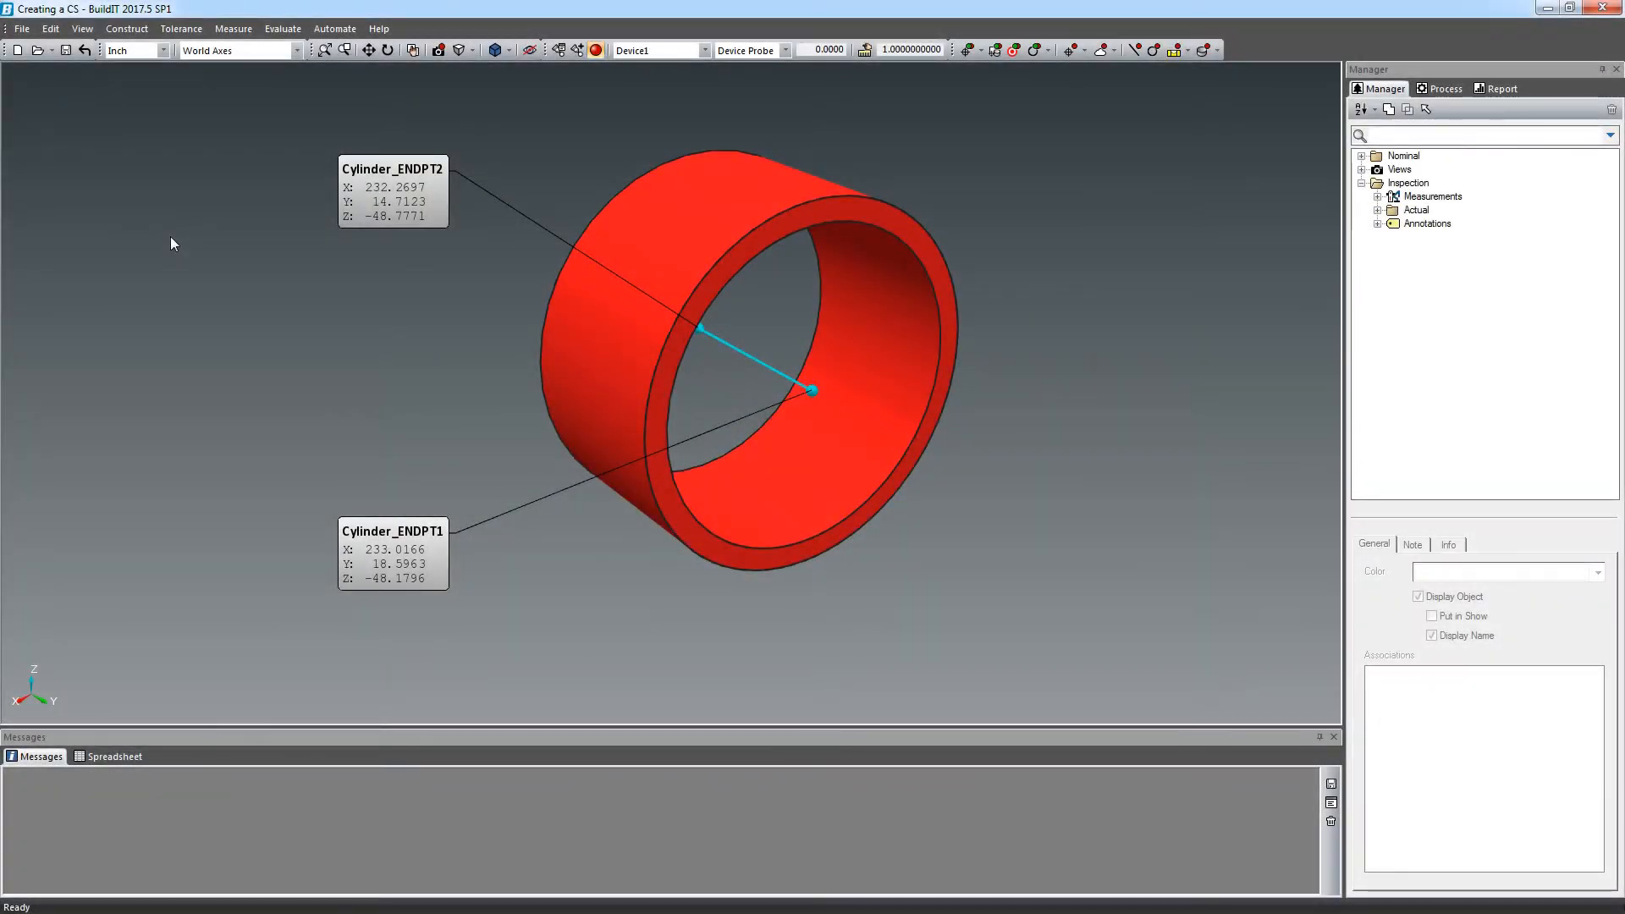
Start a right-handed coordinate system on the red ring with its origin at Cylinder_ENDPT1.
left_click(129, 29)
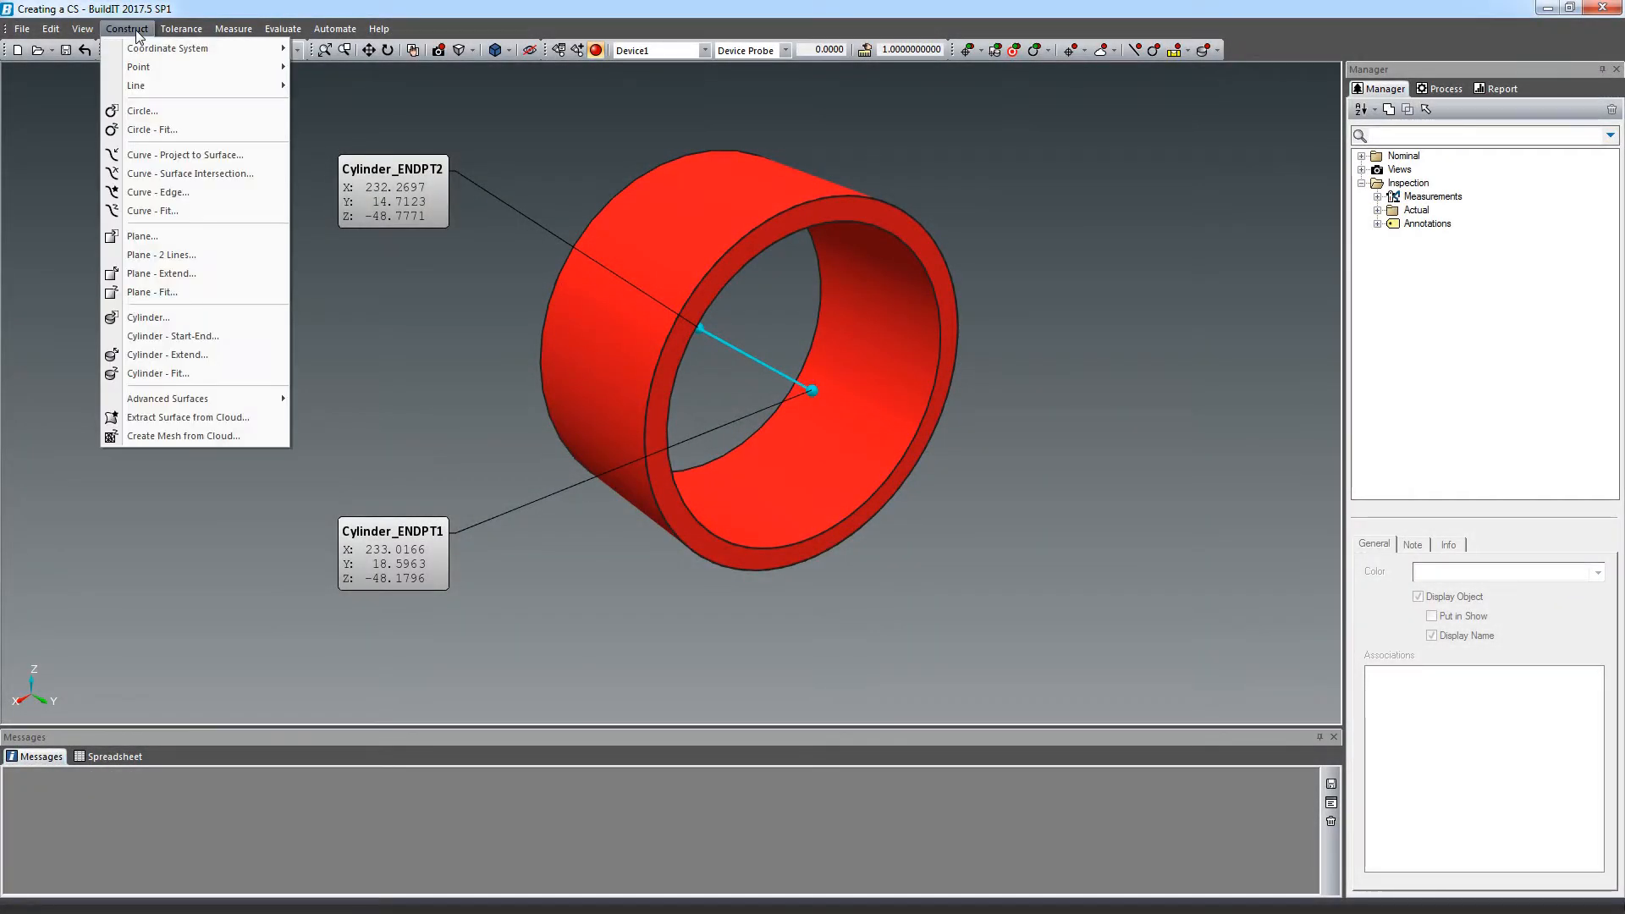
mouse_move(144, 52)
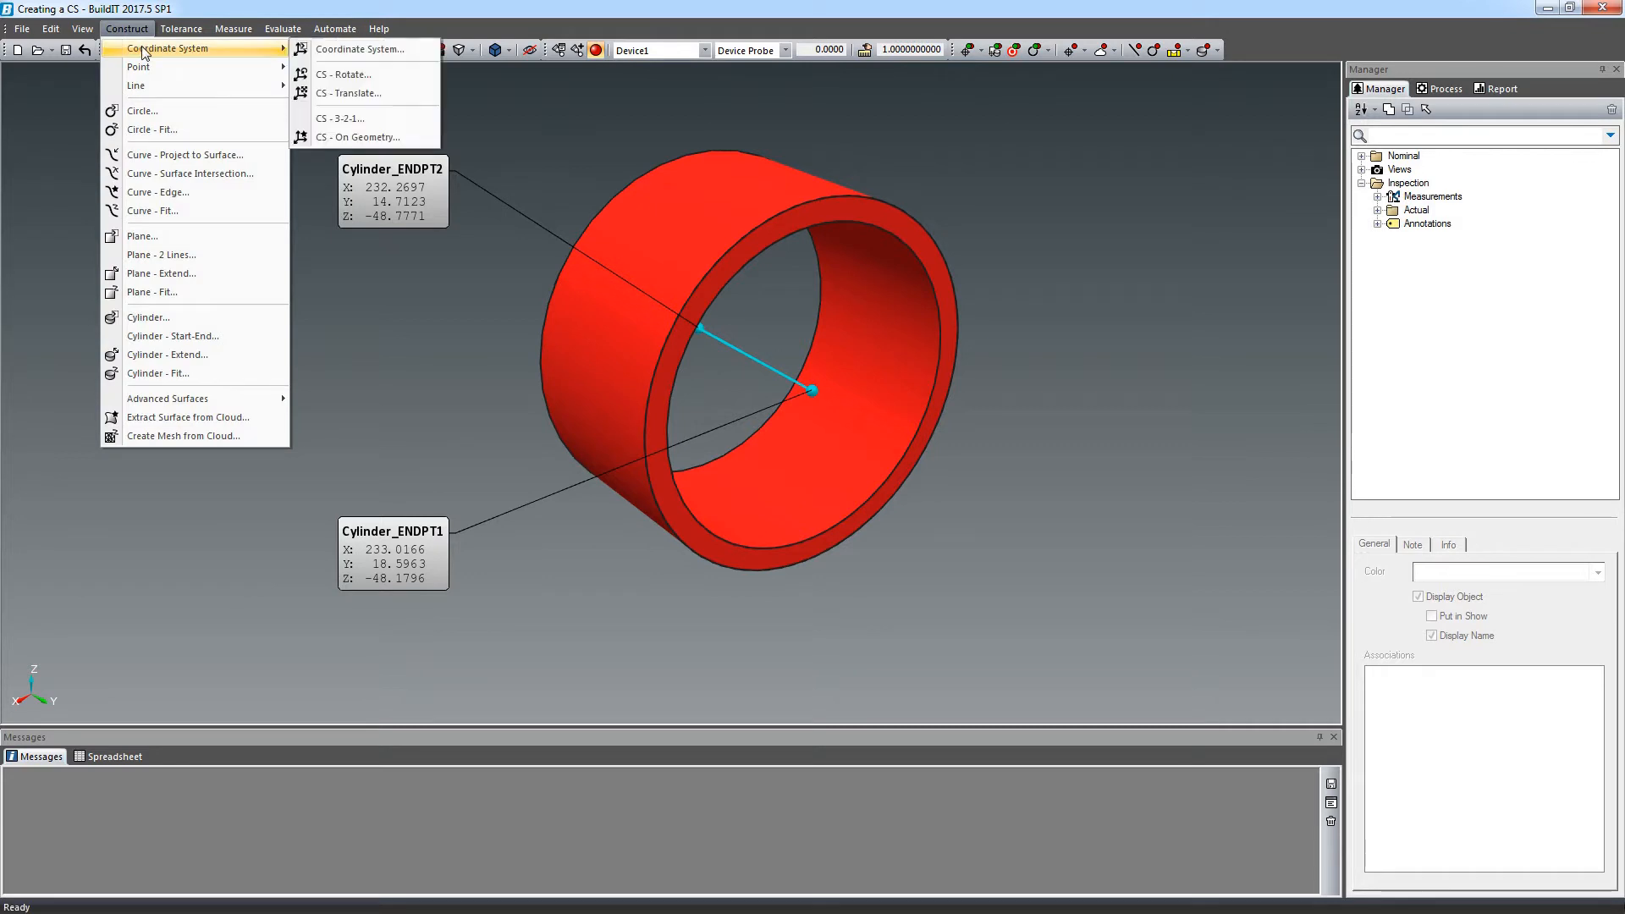
left_click(425, 59)
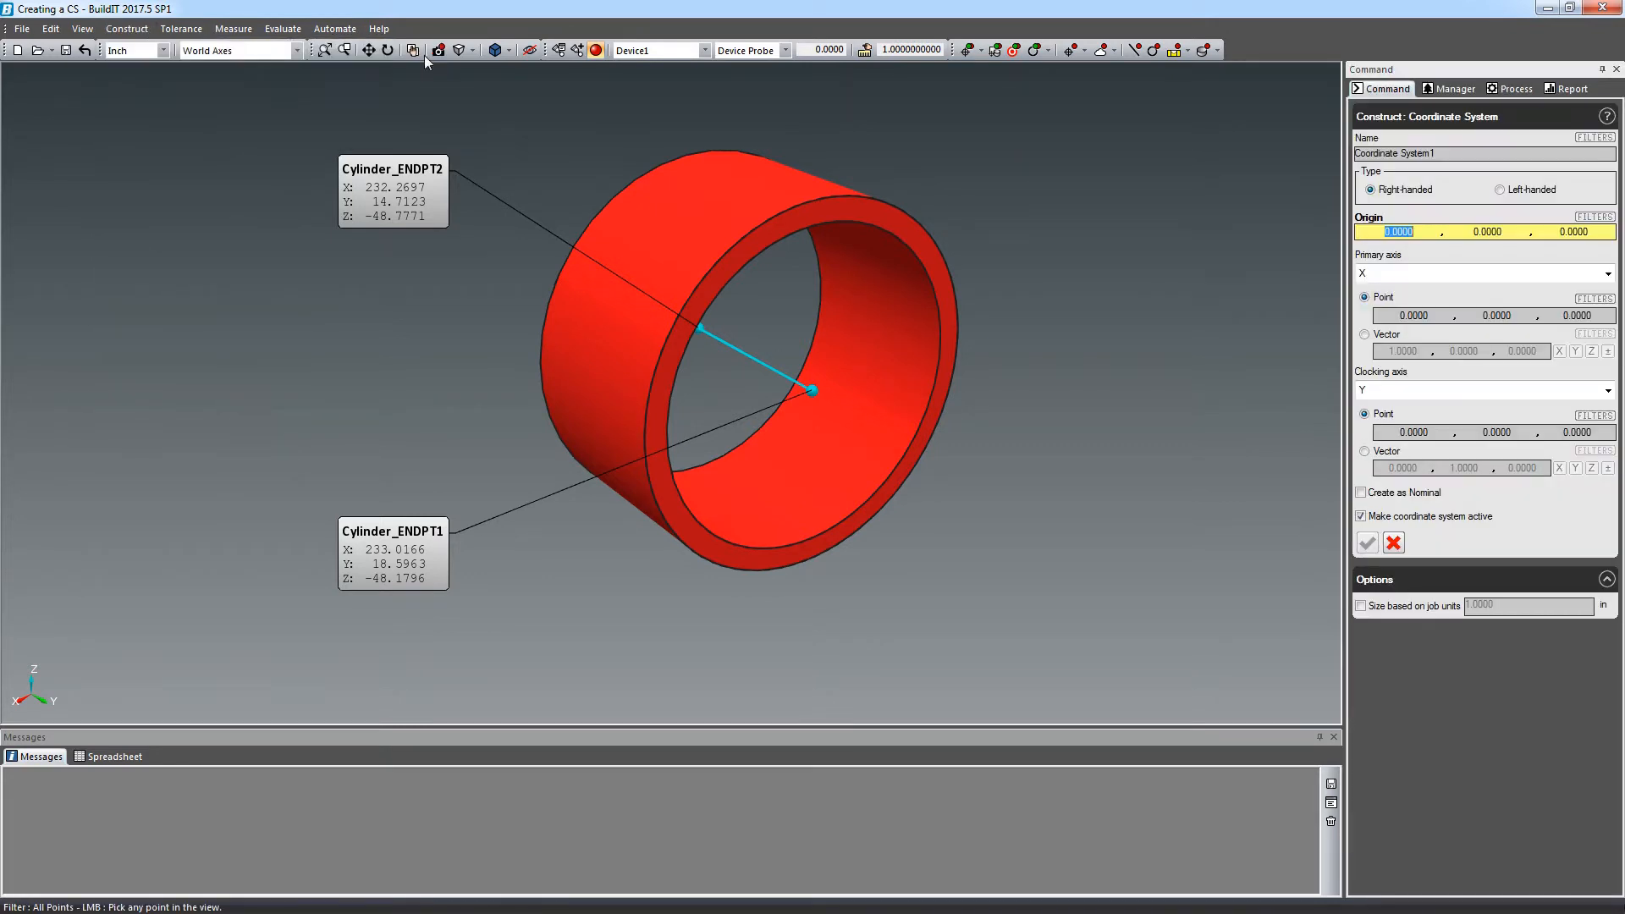
left_click(812, 391)
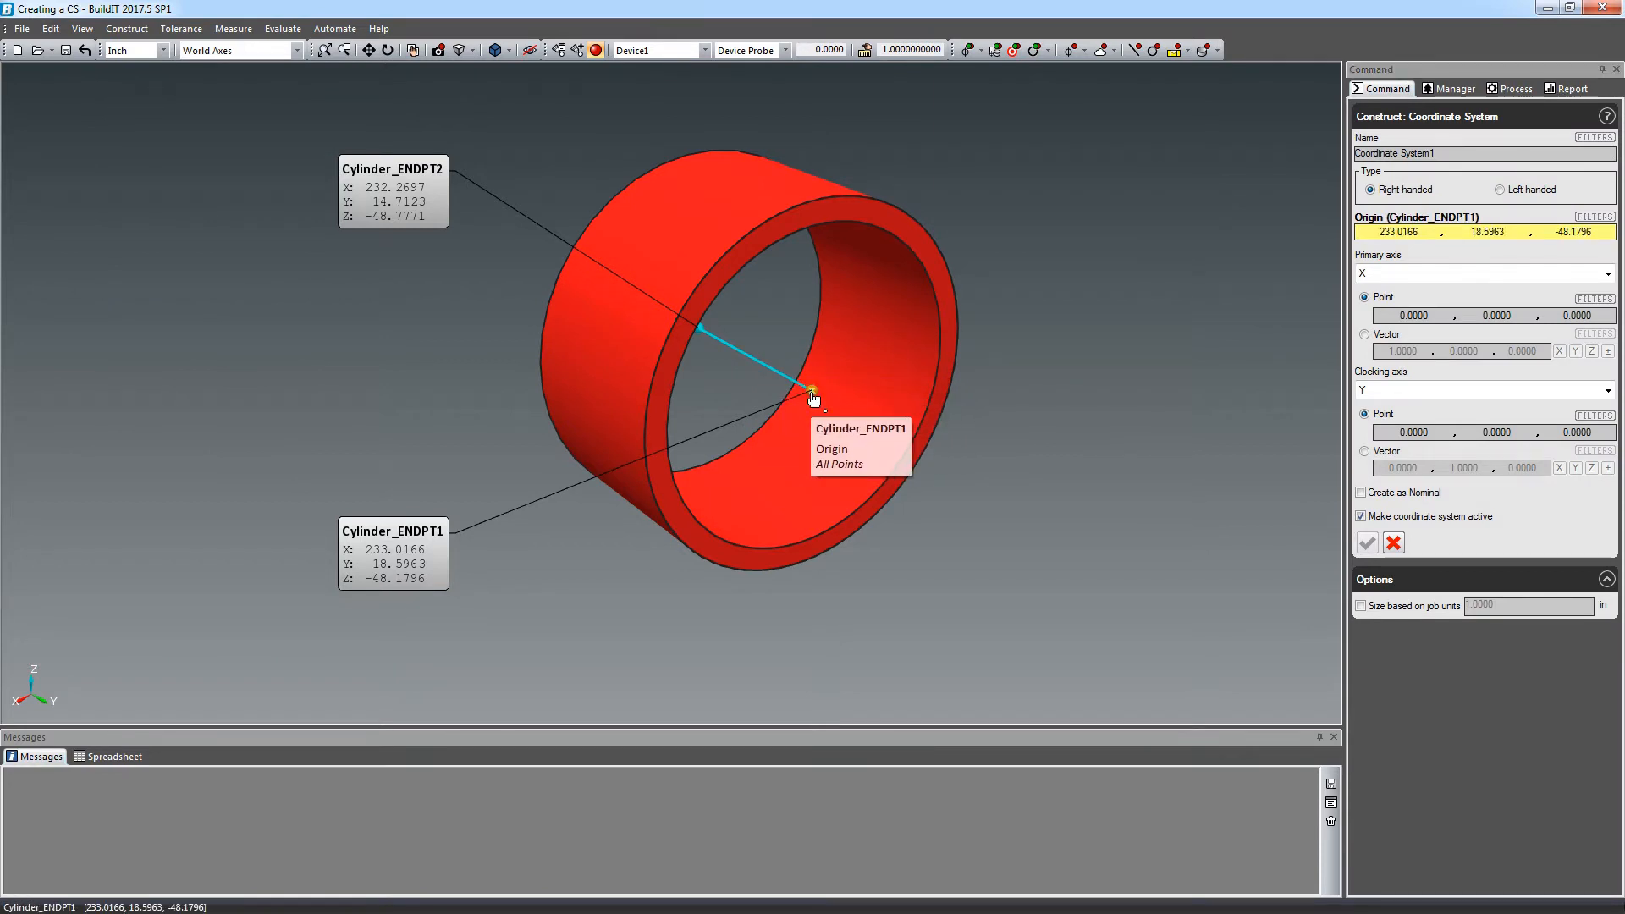
Define primary axis X as a vector along the Cylinder_AXIS line using the Curve/Line Tangent filter.
left_click(1364, 335)
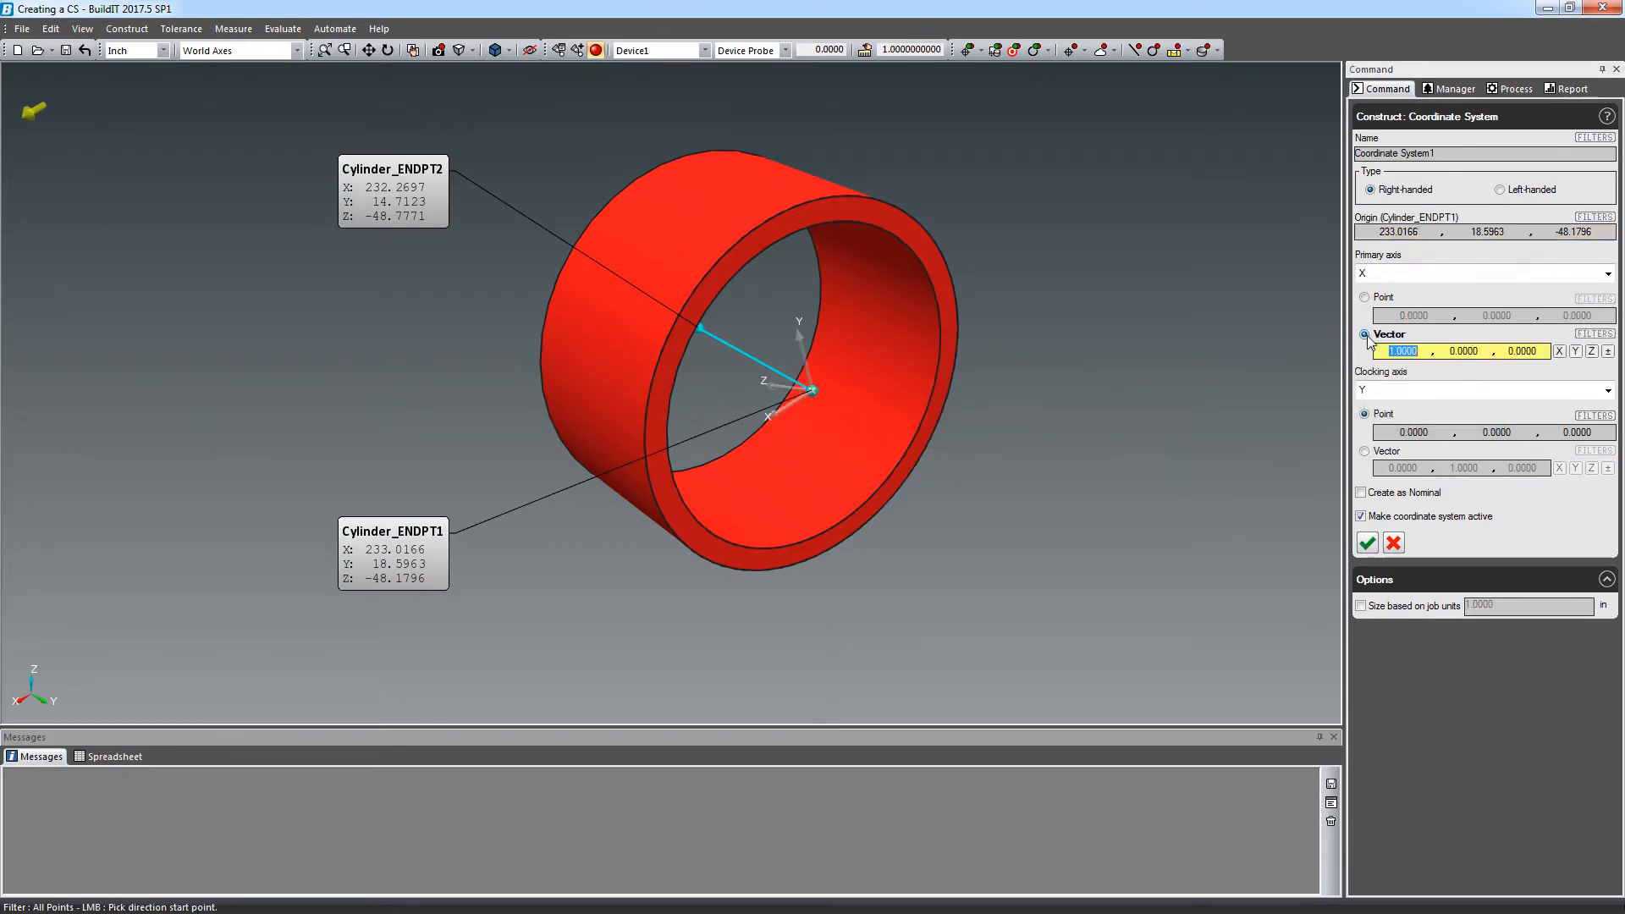
left_click(1594, 334)
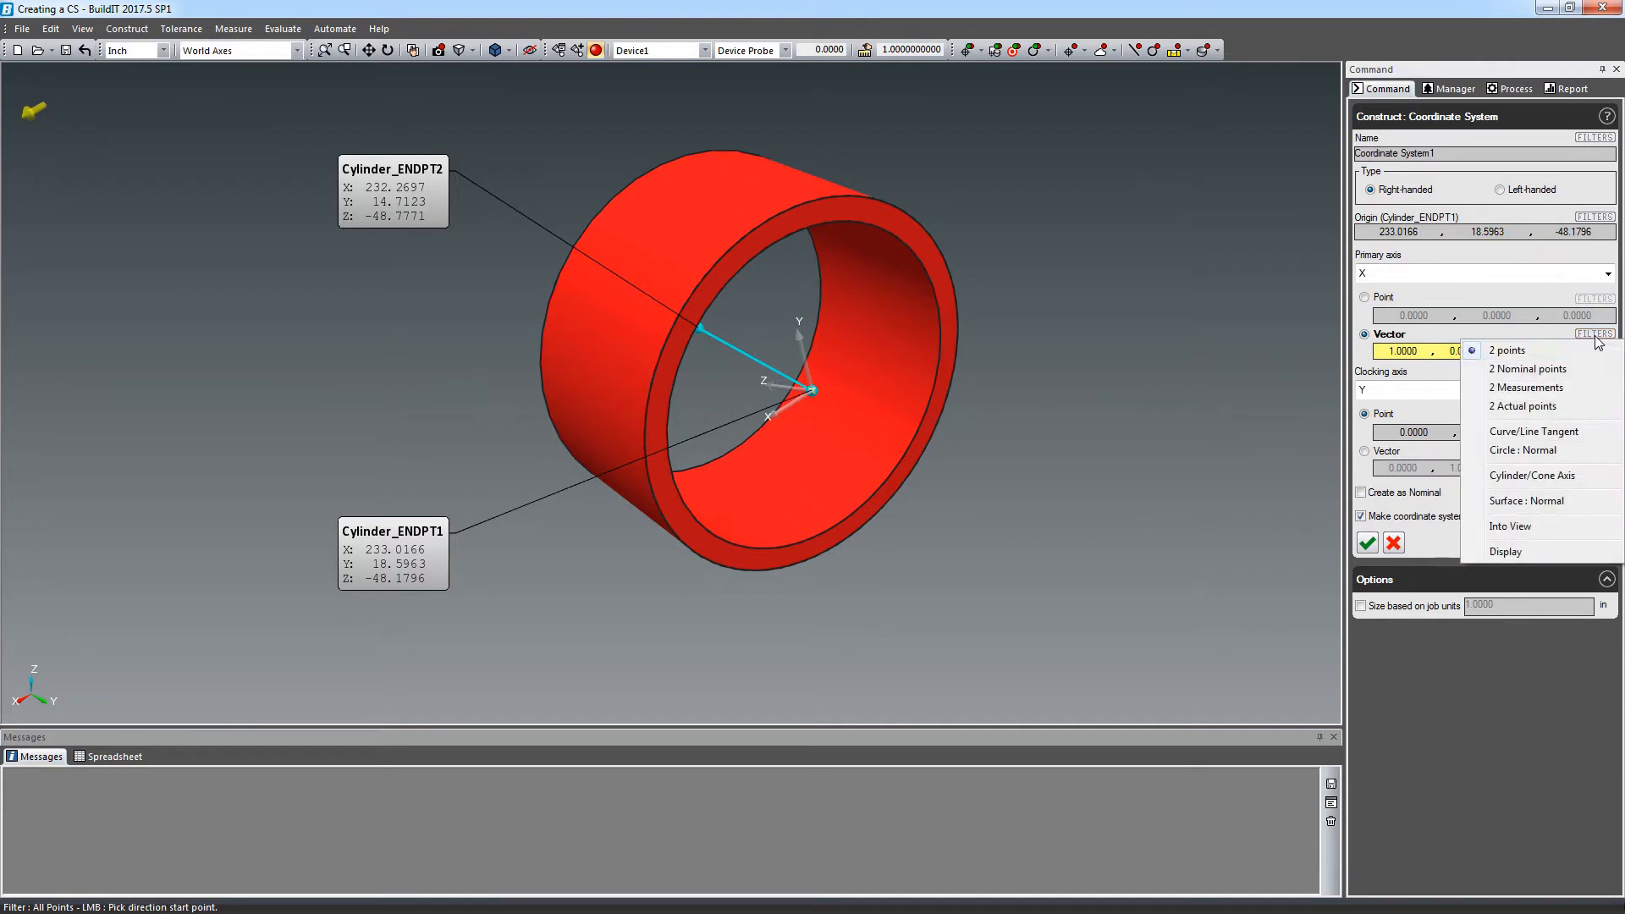
left_click(1599, 439)
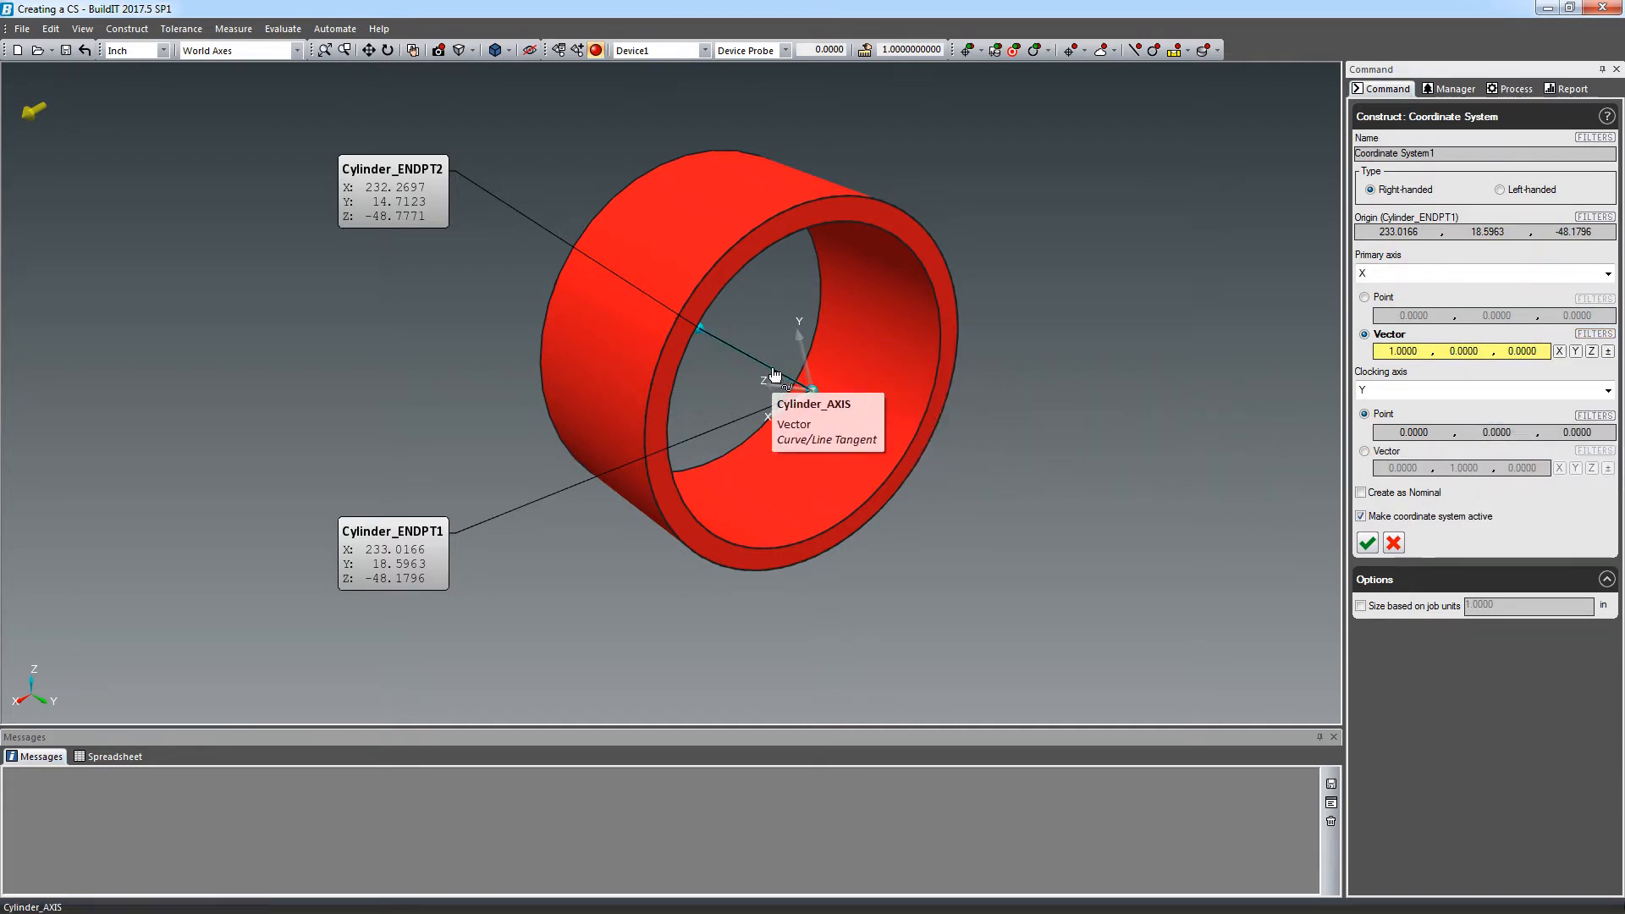
left_click(775, 374)
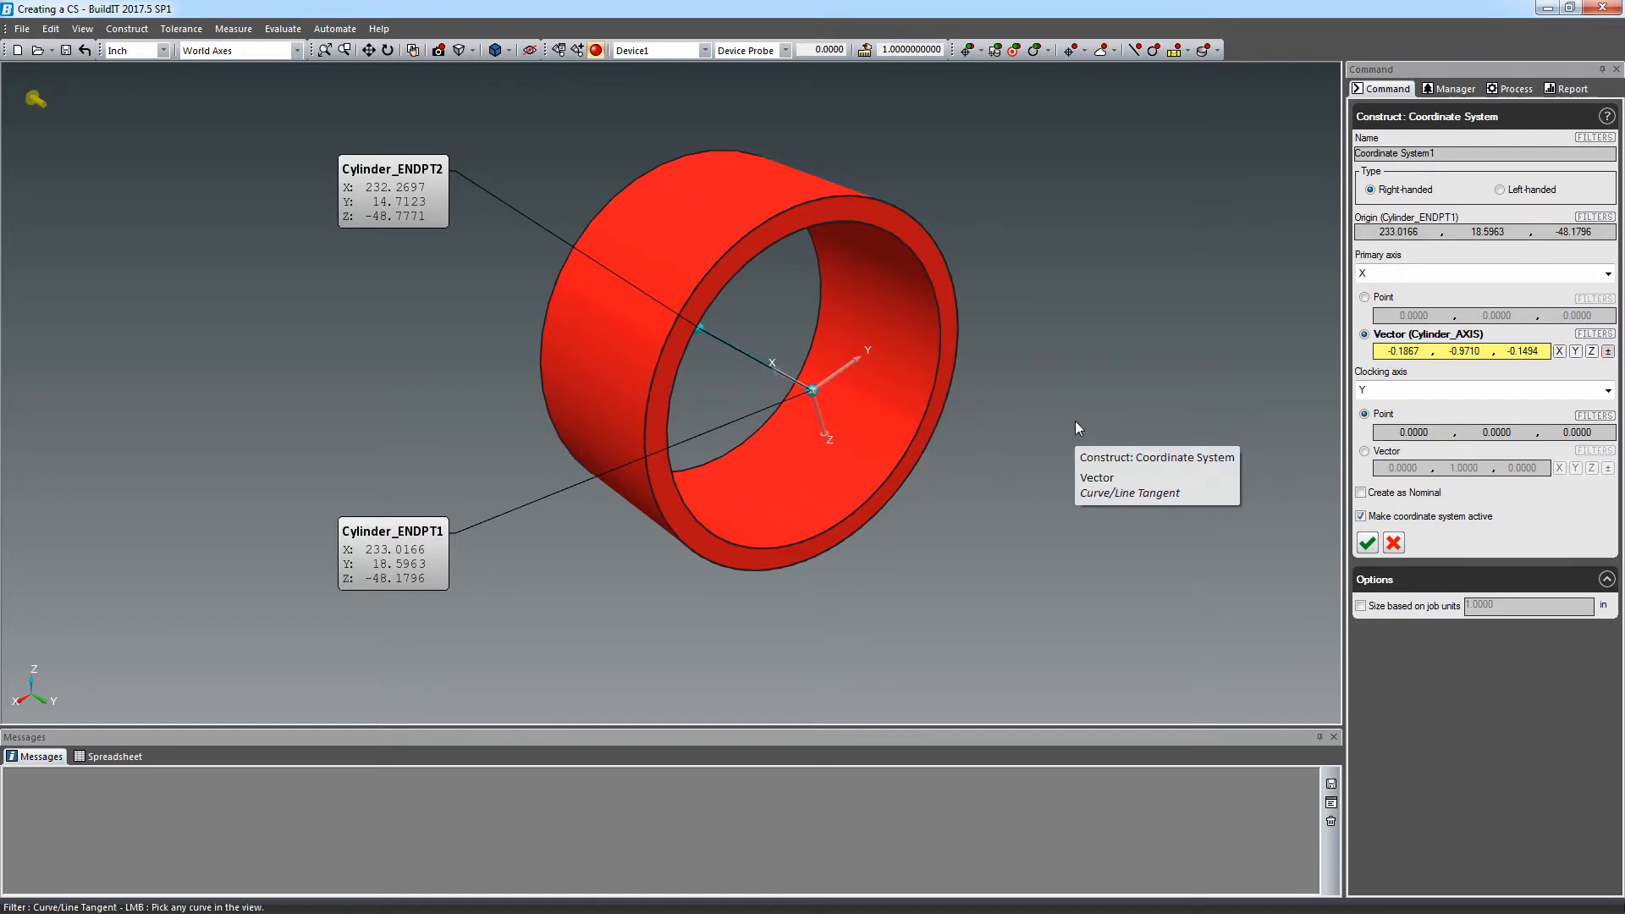
Define clocking axis Y as the vector 0, 0, 1 and create the coordinate system as the active one.
left_click(1364, 452)
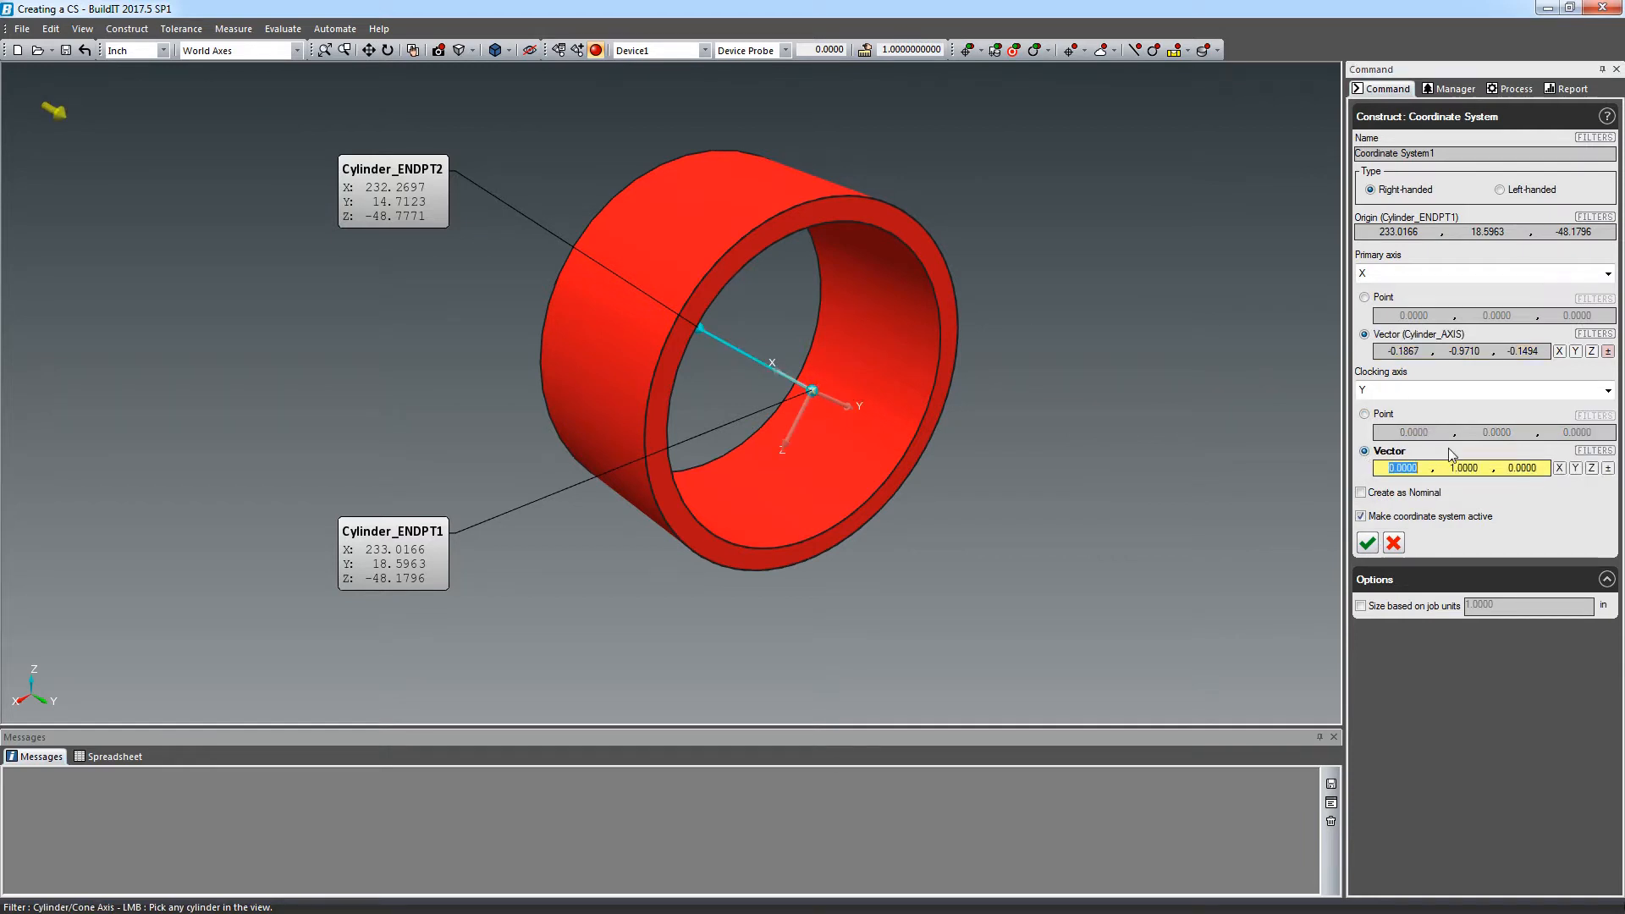
left_click(1592, 468)
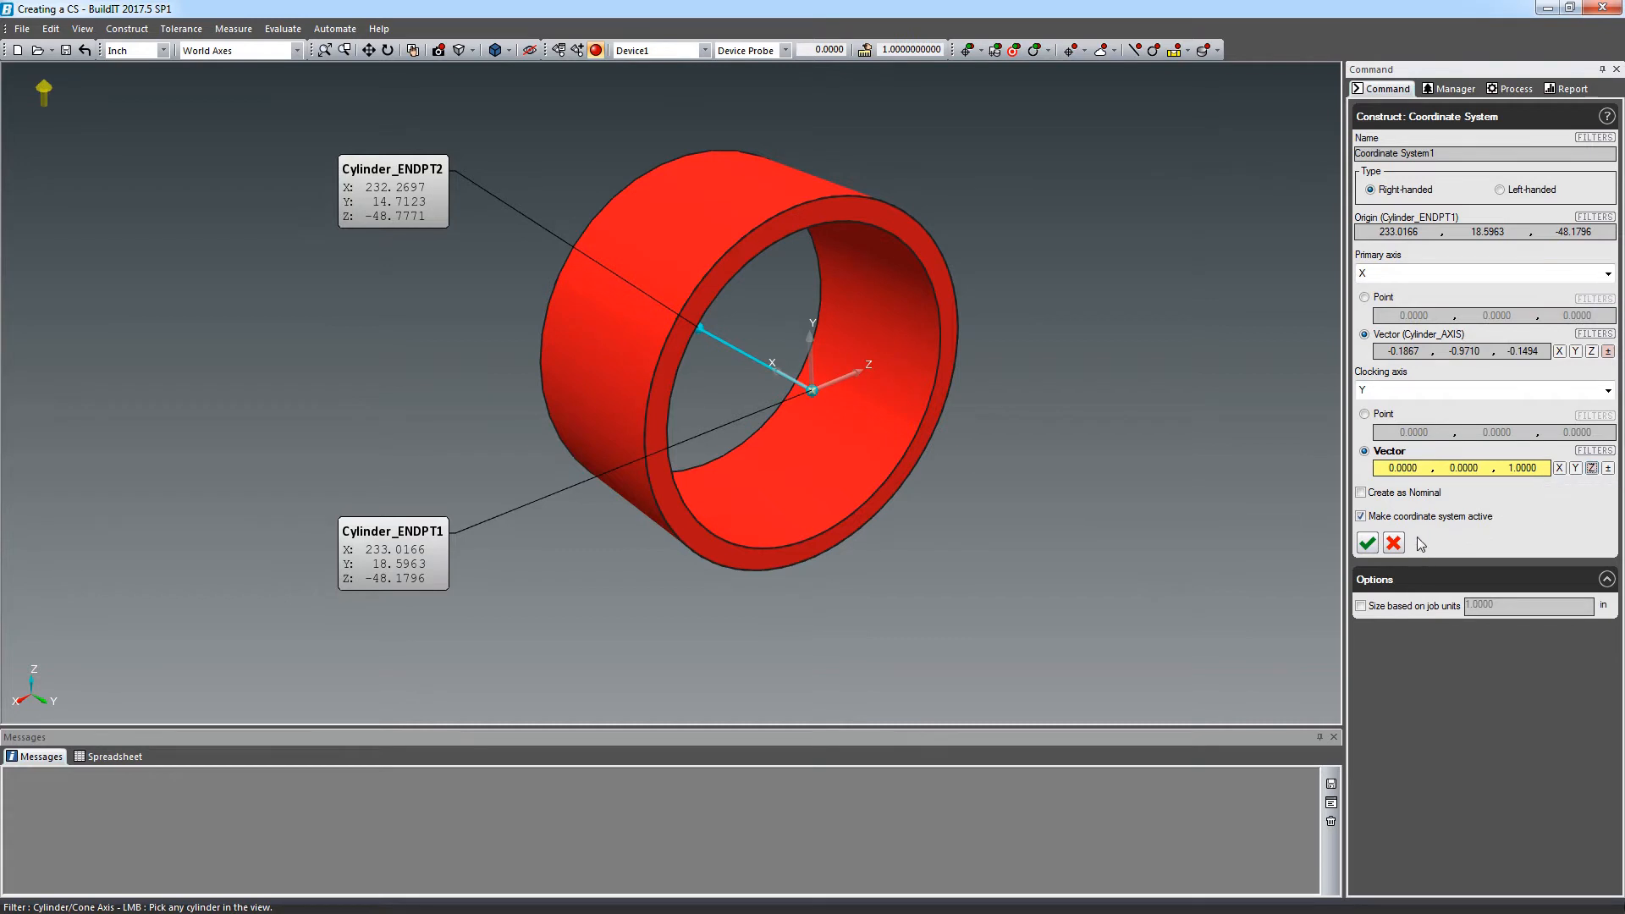
left_click(1368, 543)
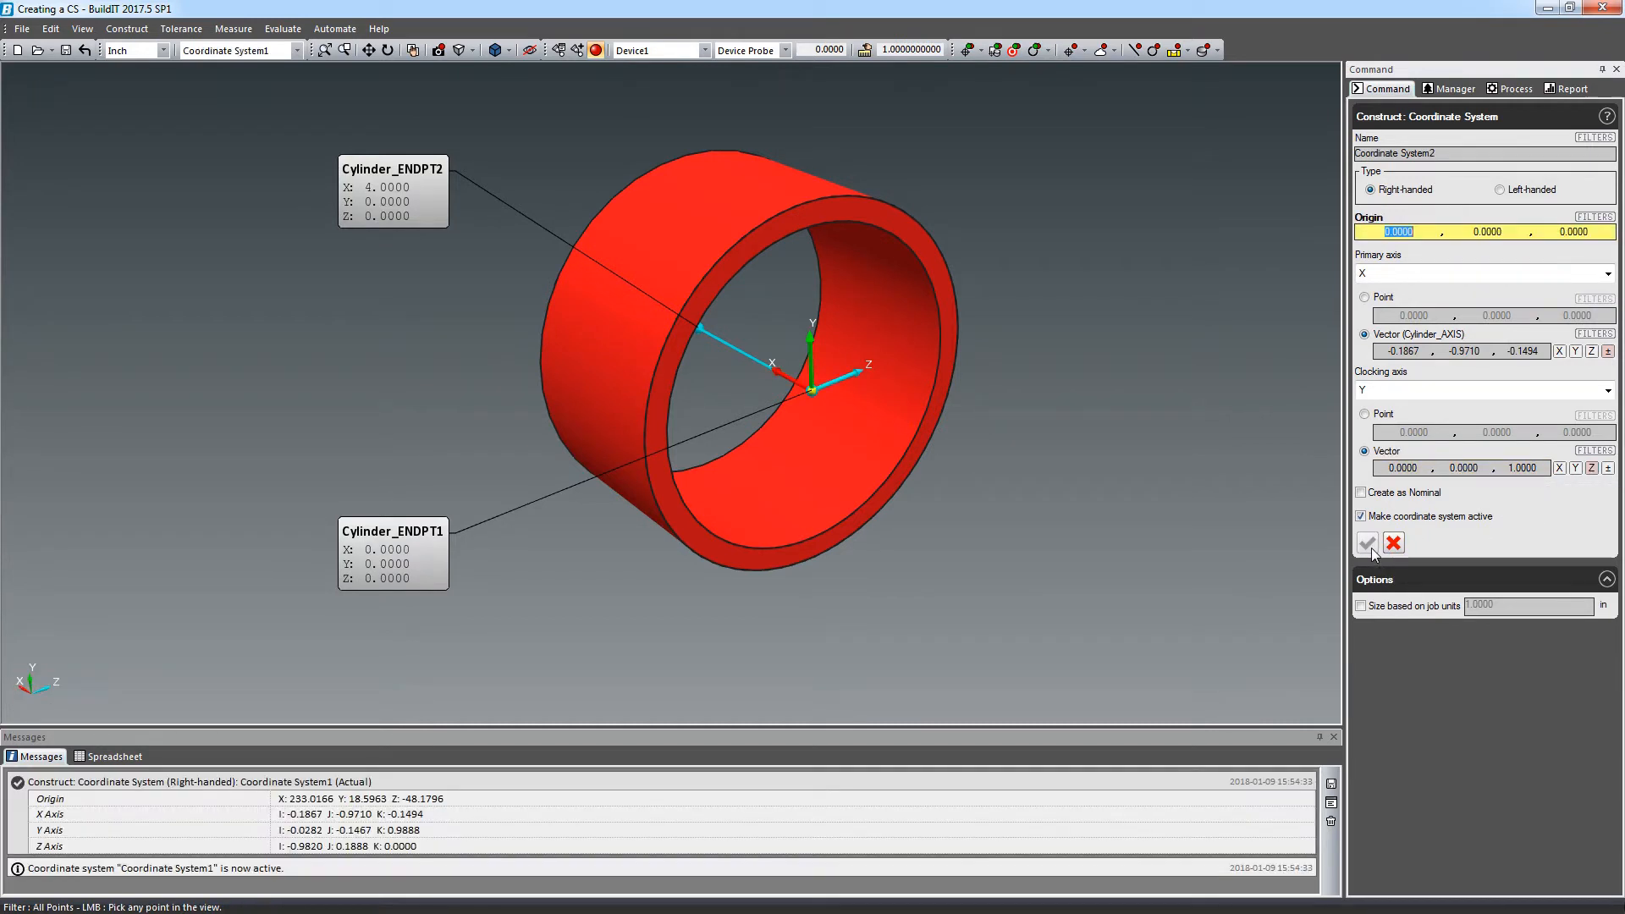
left_click(1394, 543)
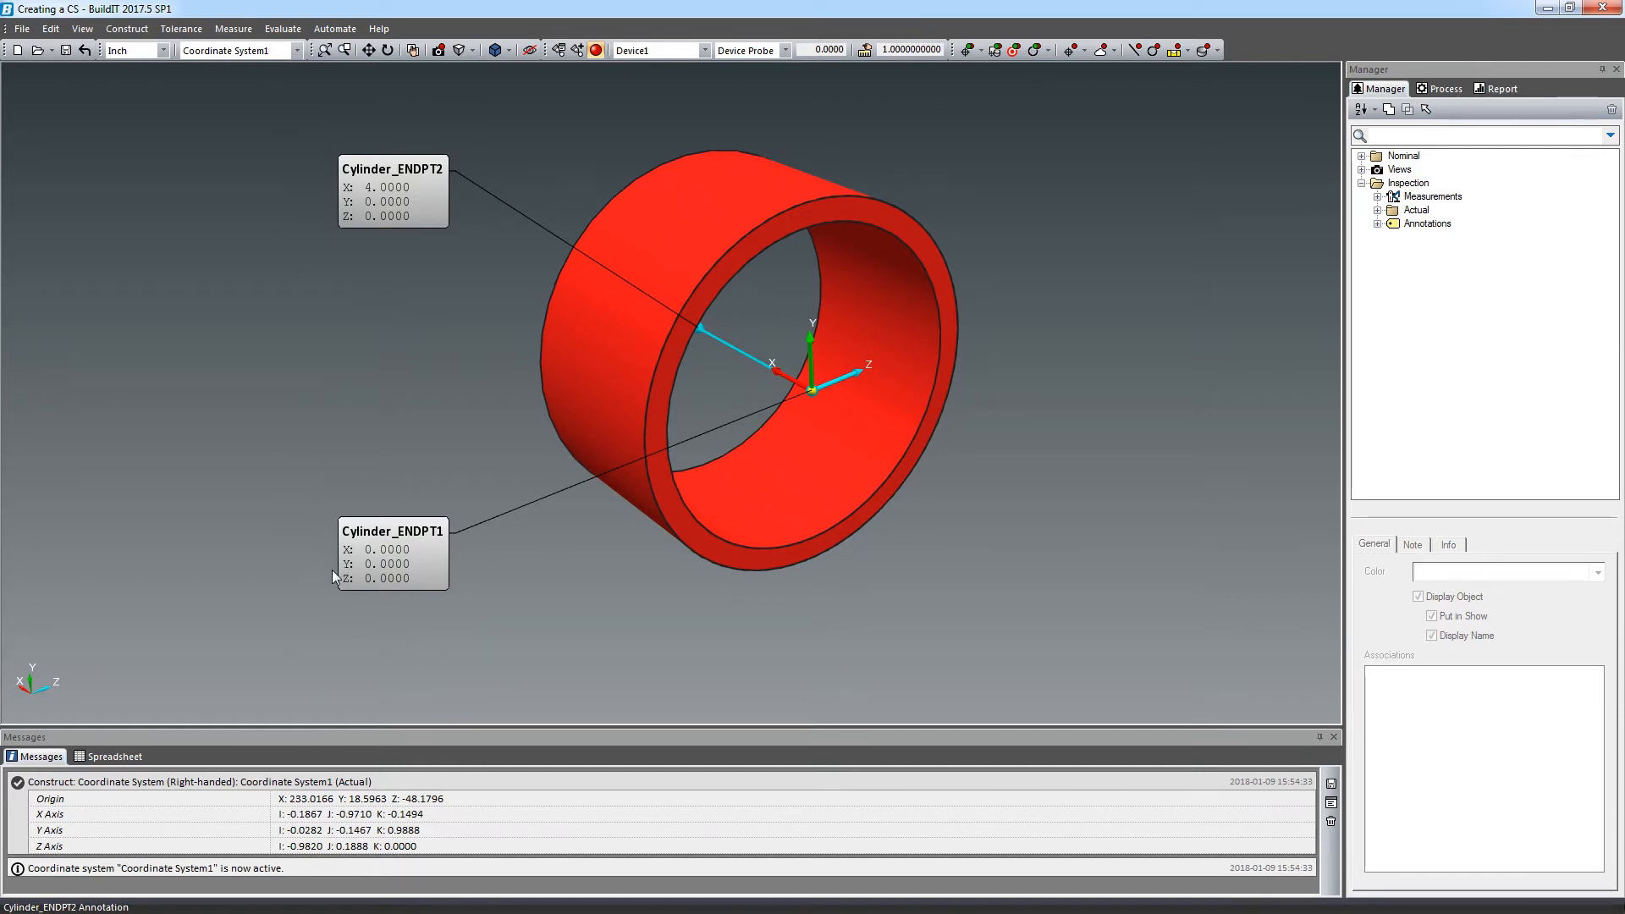
left_click(298, 53)
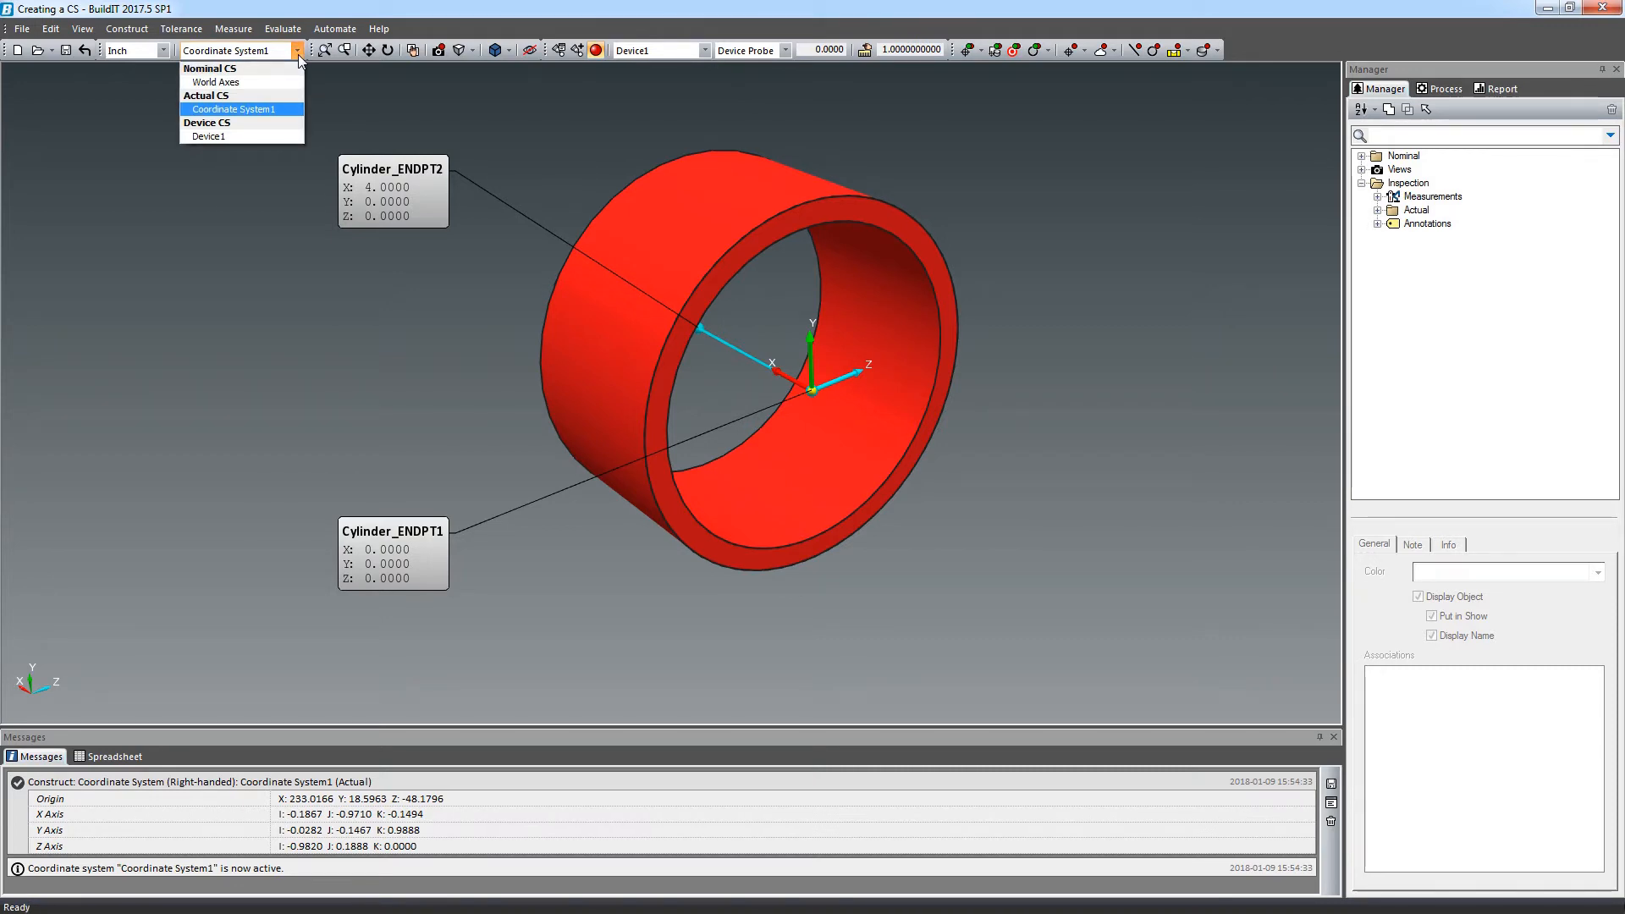
left_click(297, 52)
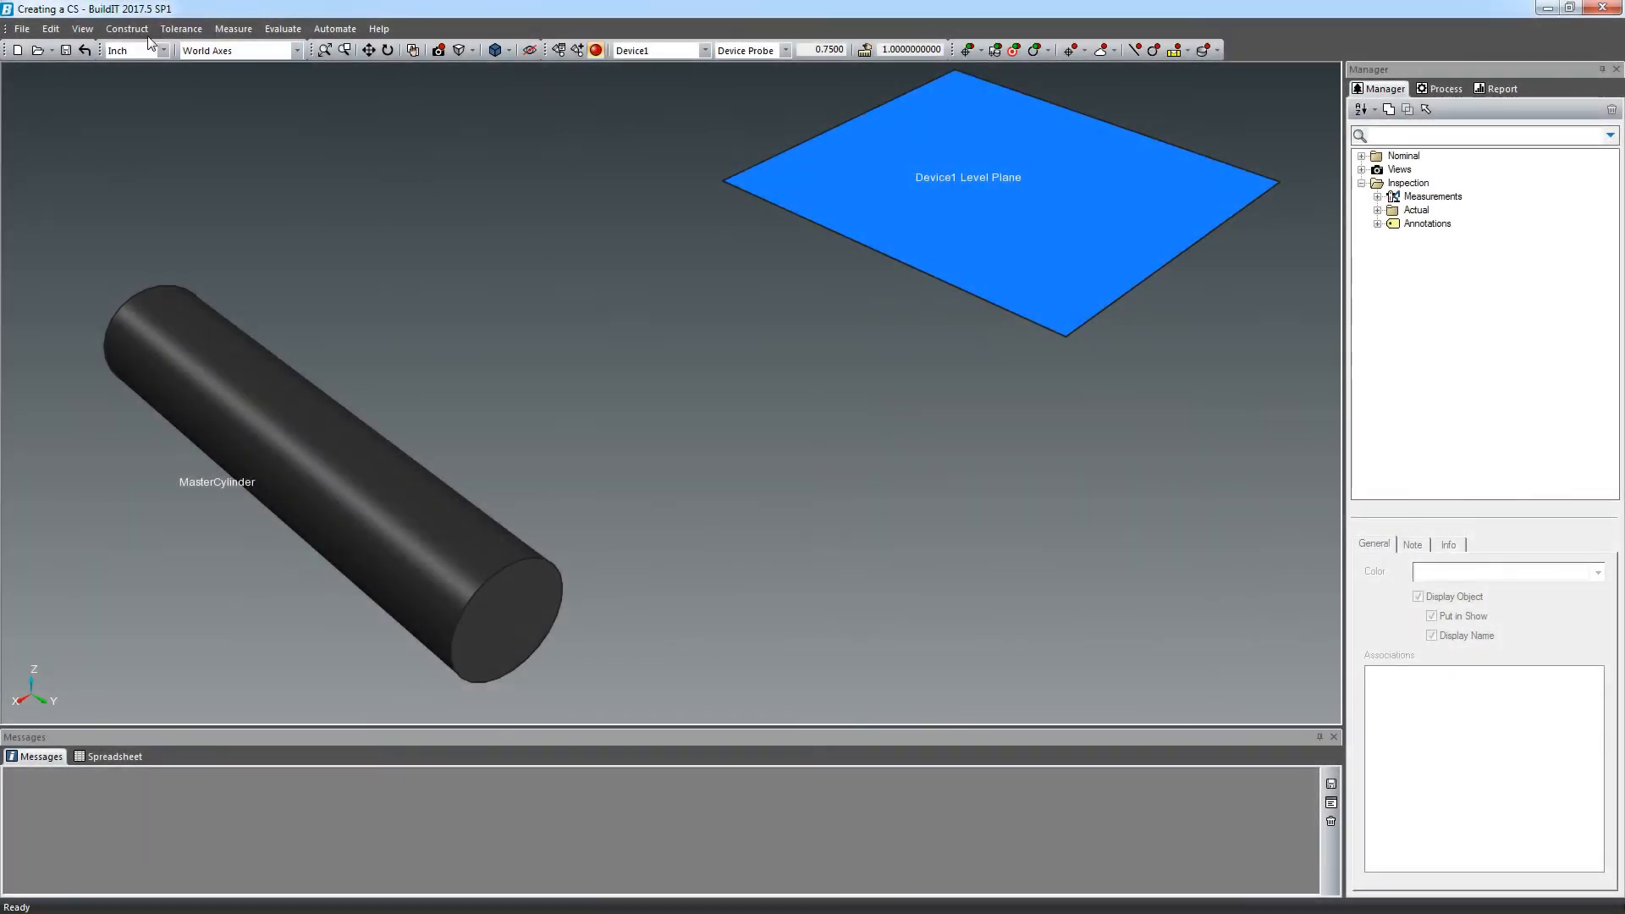
Start a coordinate system with its origin at the near end point of MasterCylinder, using the Cylinder/Cone End-Point filter.
left_click(134, 29)
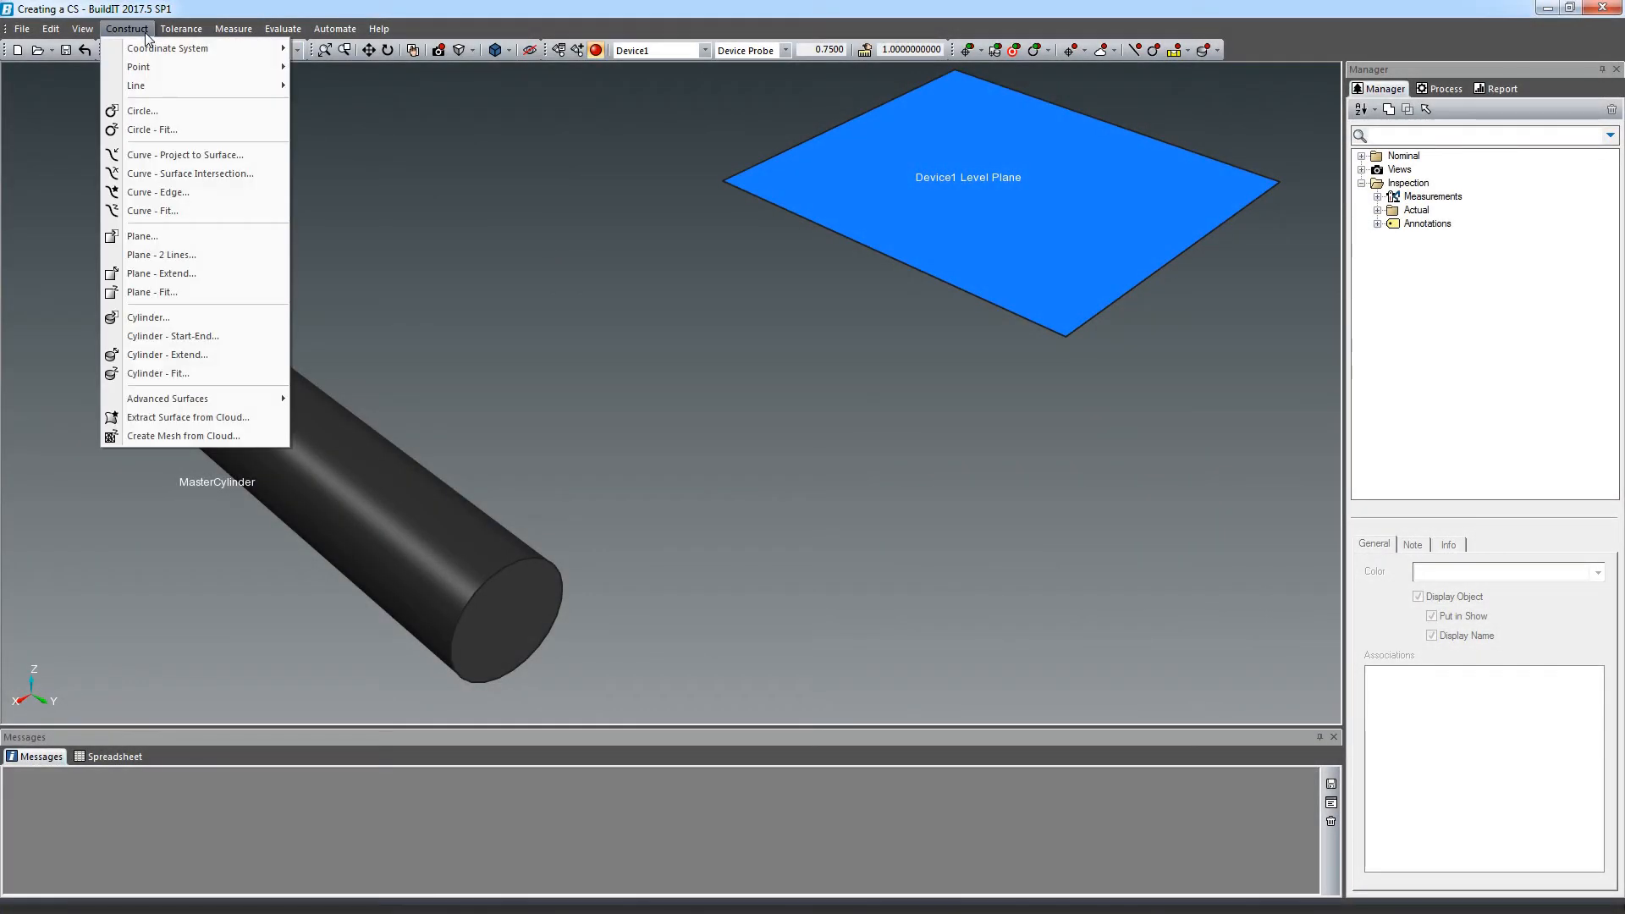
mouse_move(161, 48)
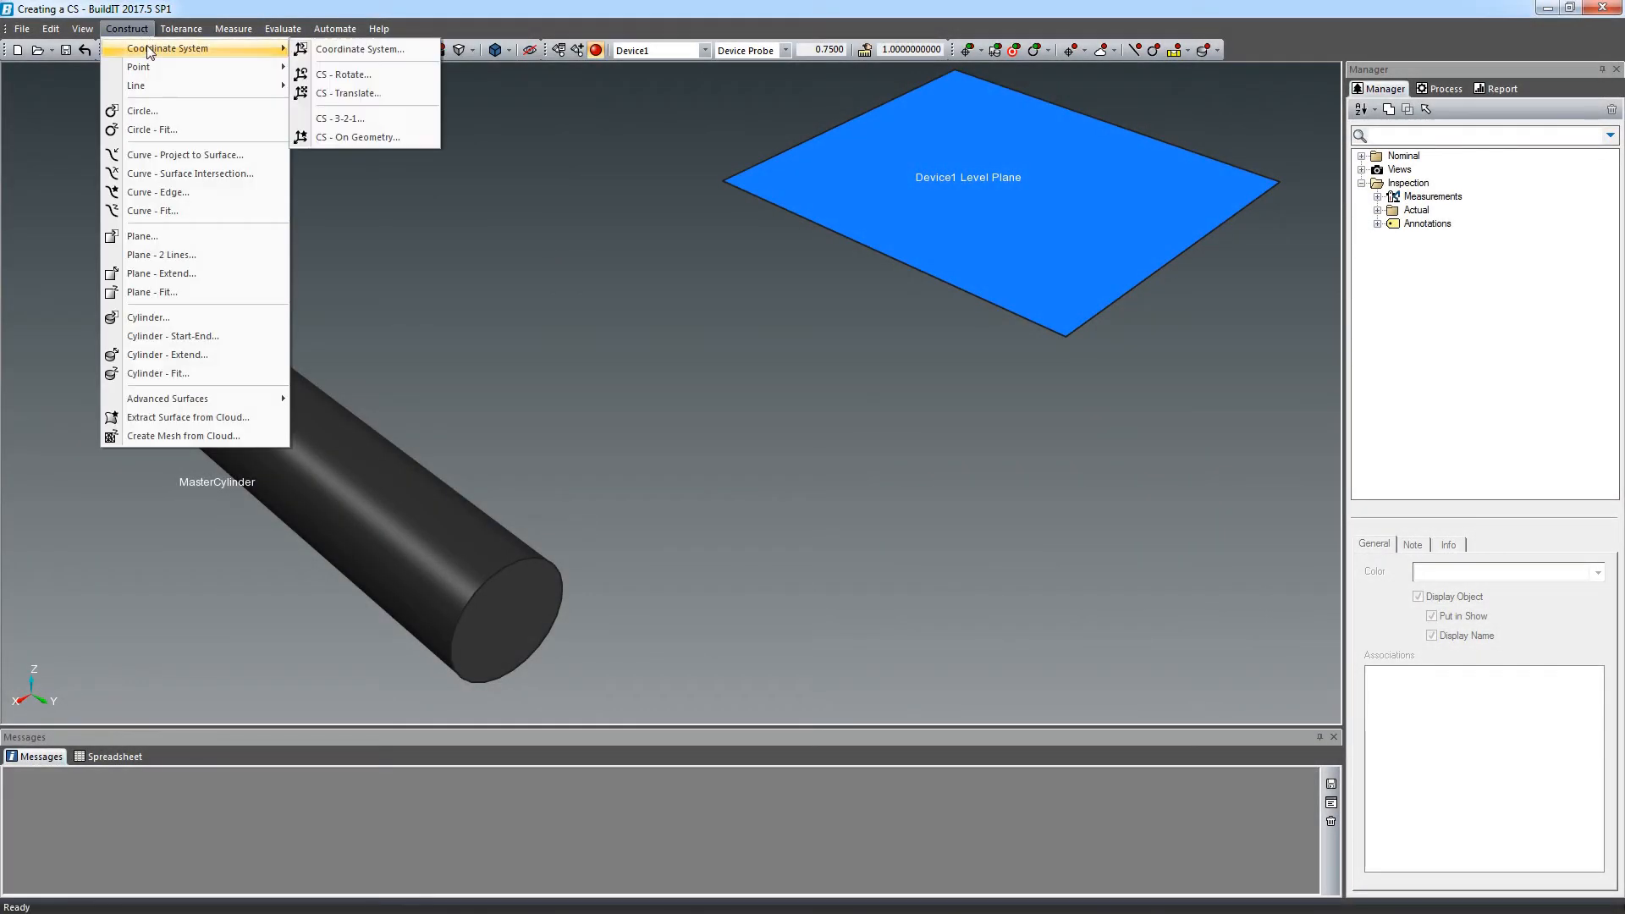
left_click(413, 51)
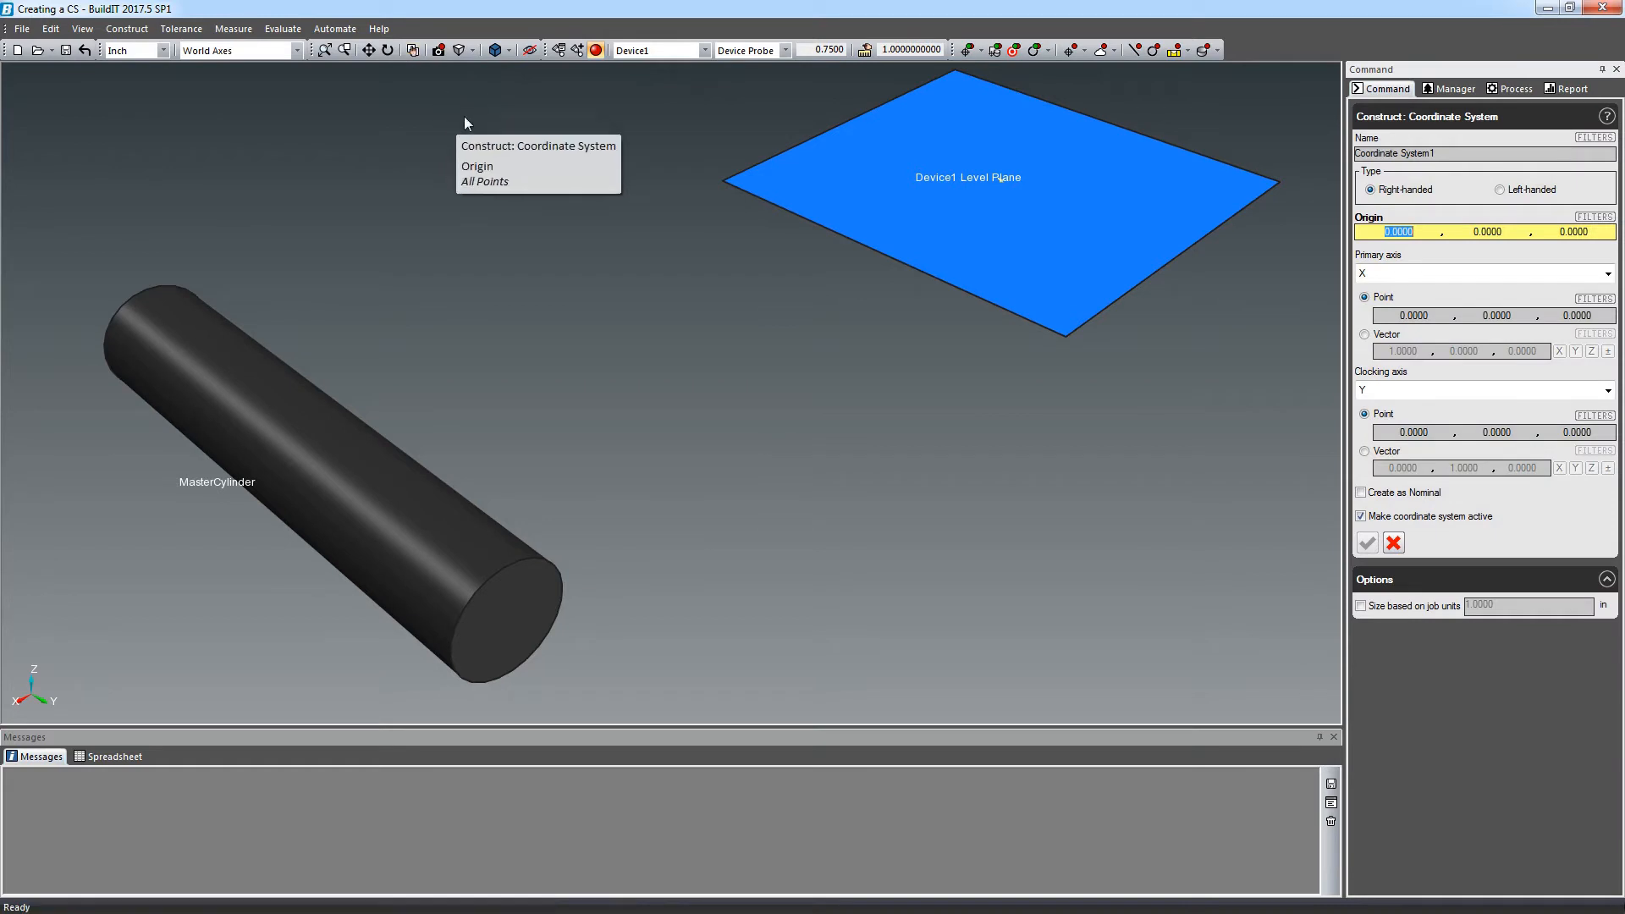
left_click(1595, 217)
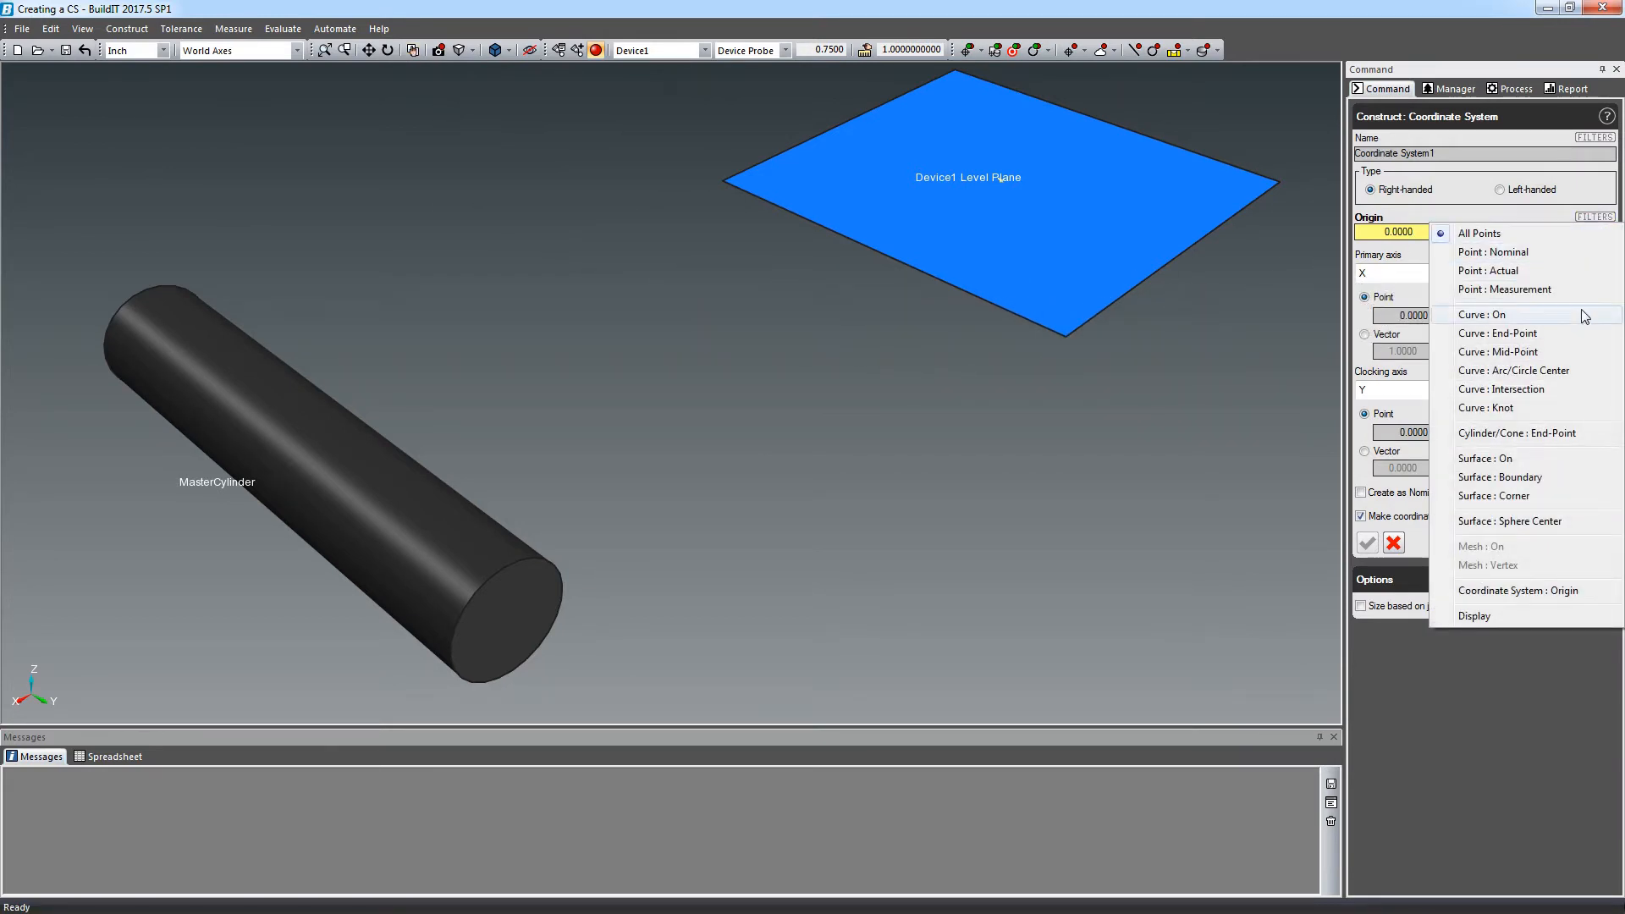
left_click(1584, 436)
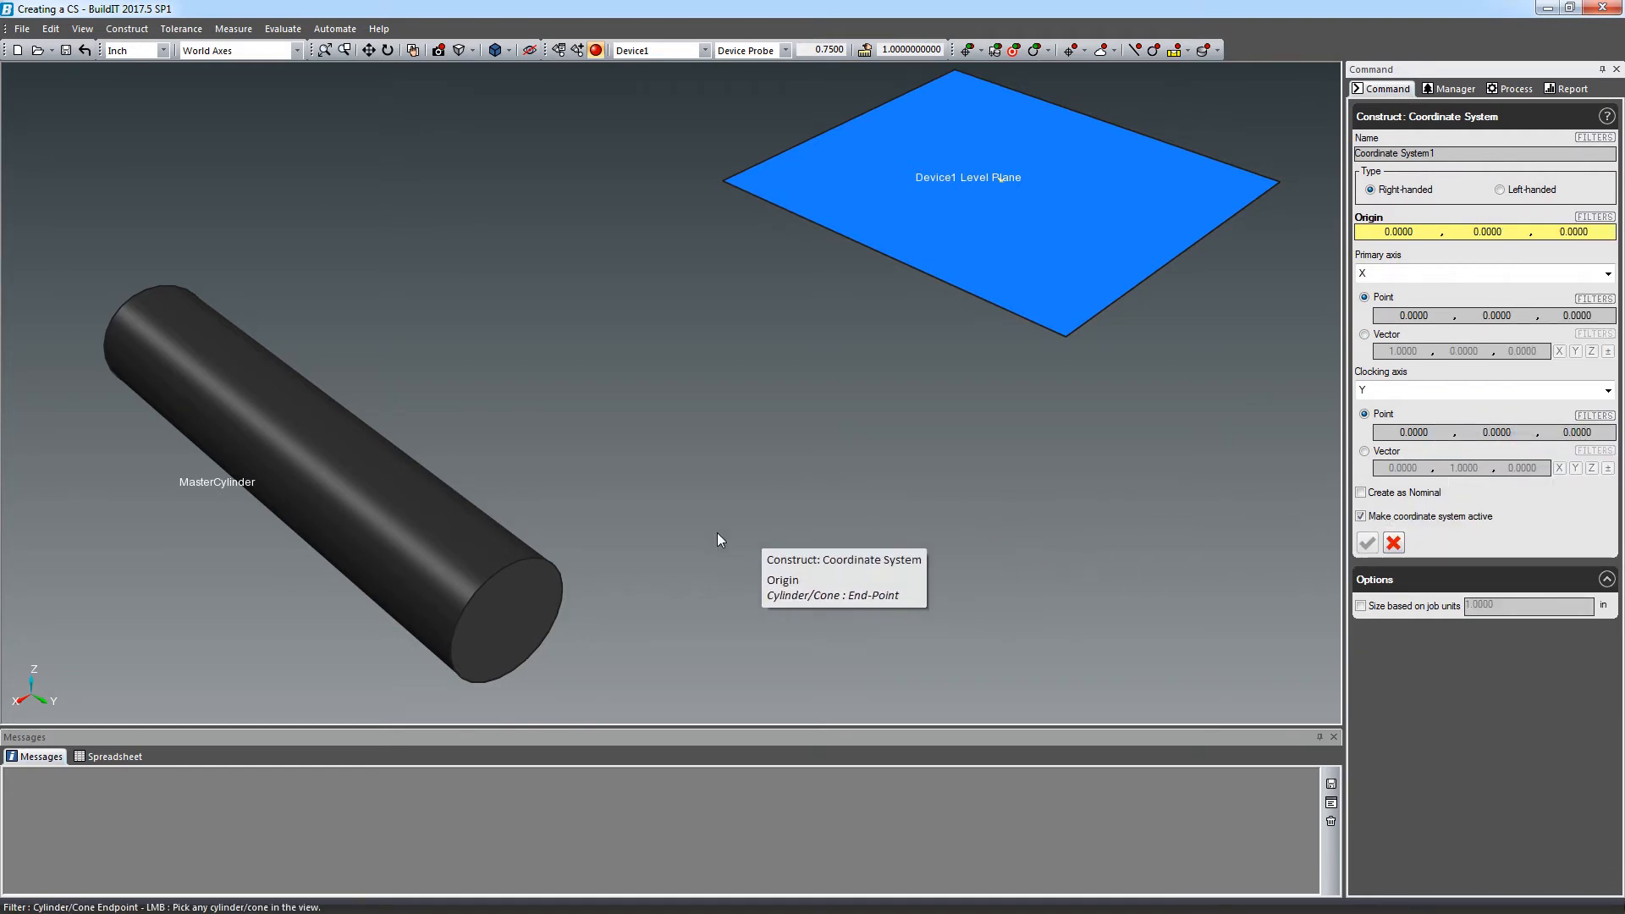
left_click(496, 606)
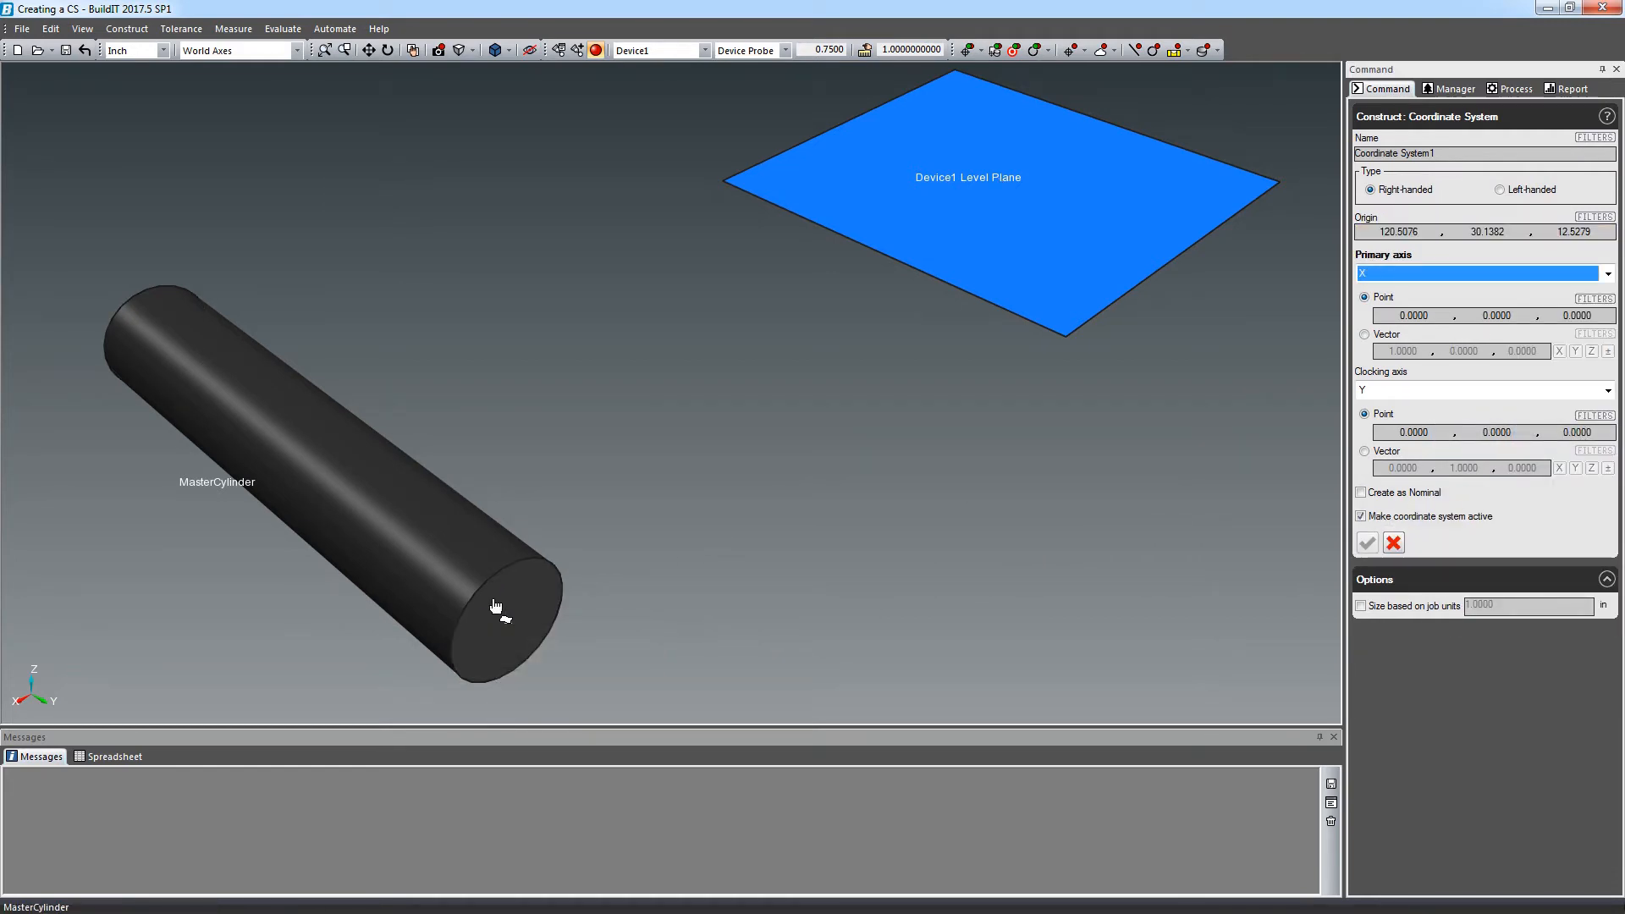
Set the primary axis to Z, defined by a vector along the surface normal of Device1 Level Plane.
left_click(1413, 279)
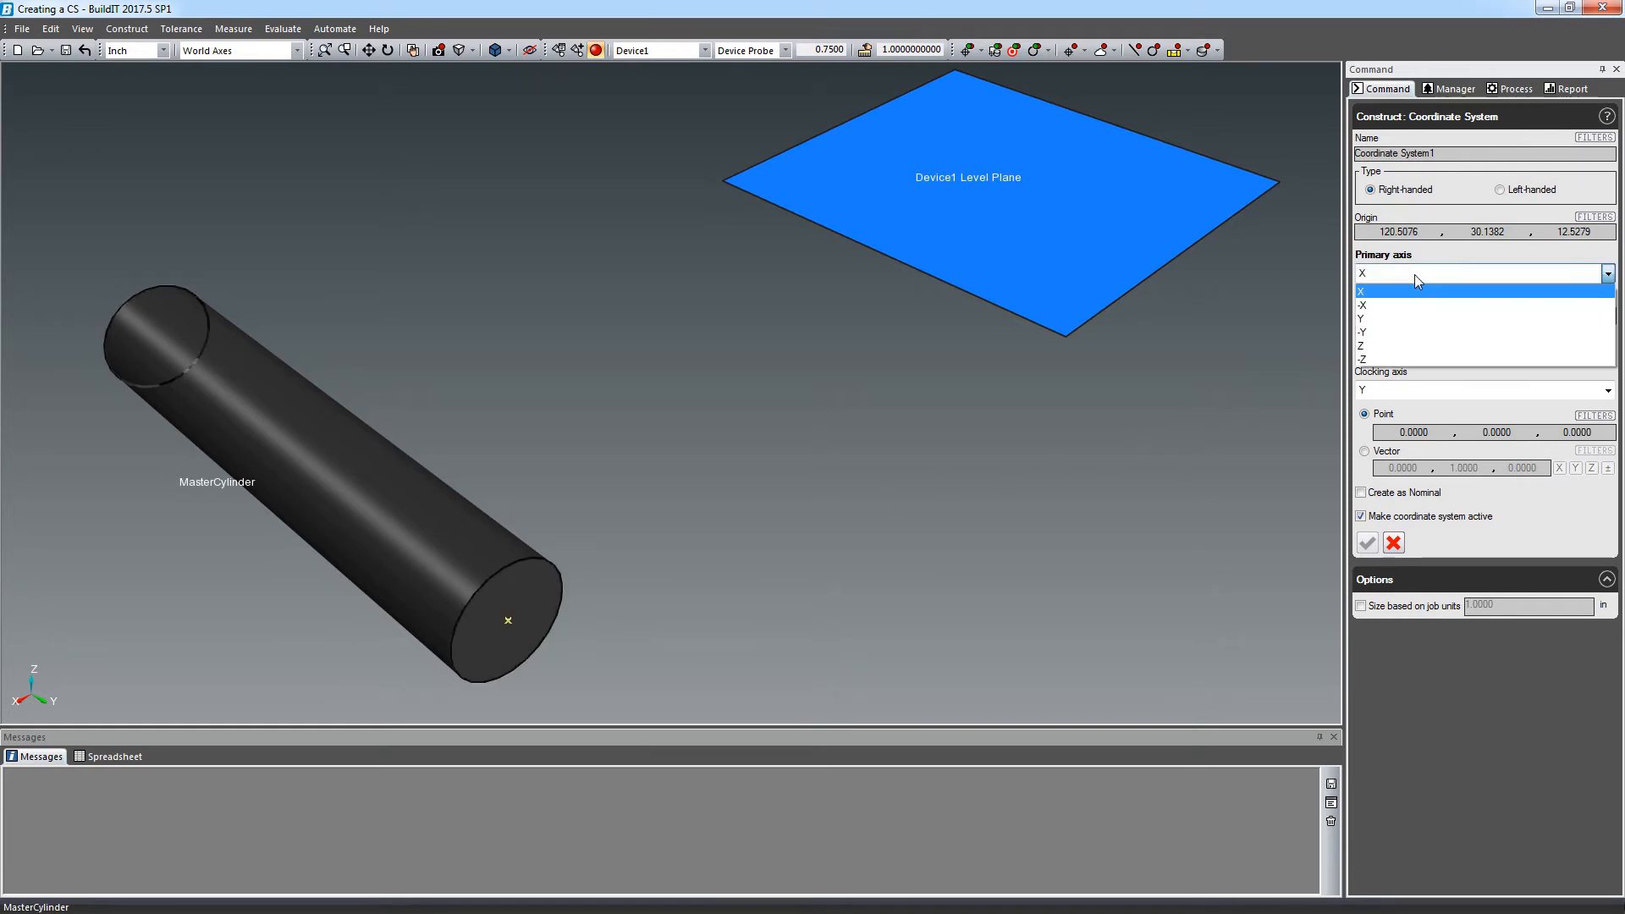
left_click(1420, 347)
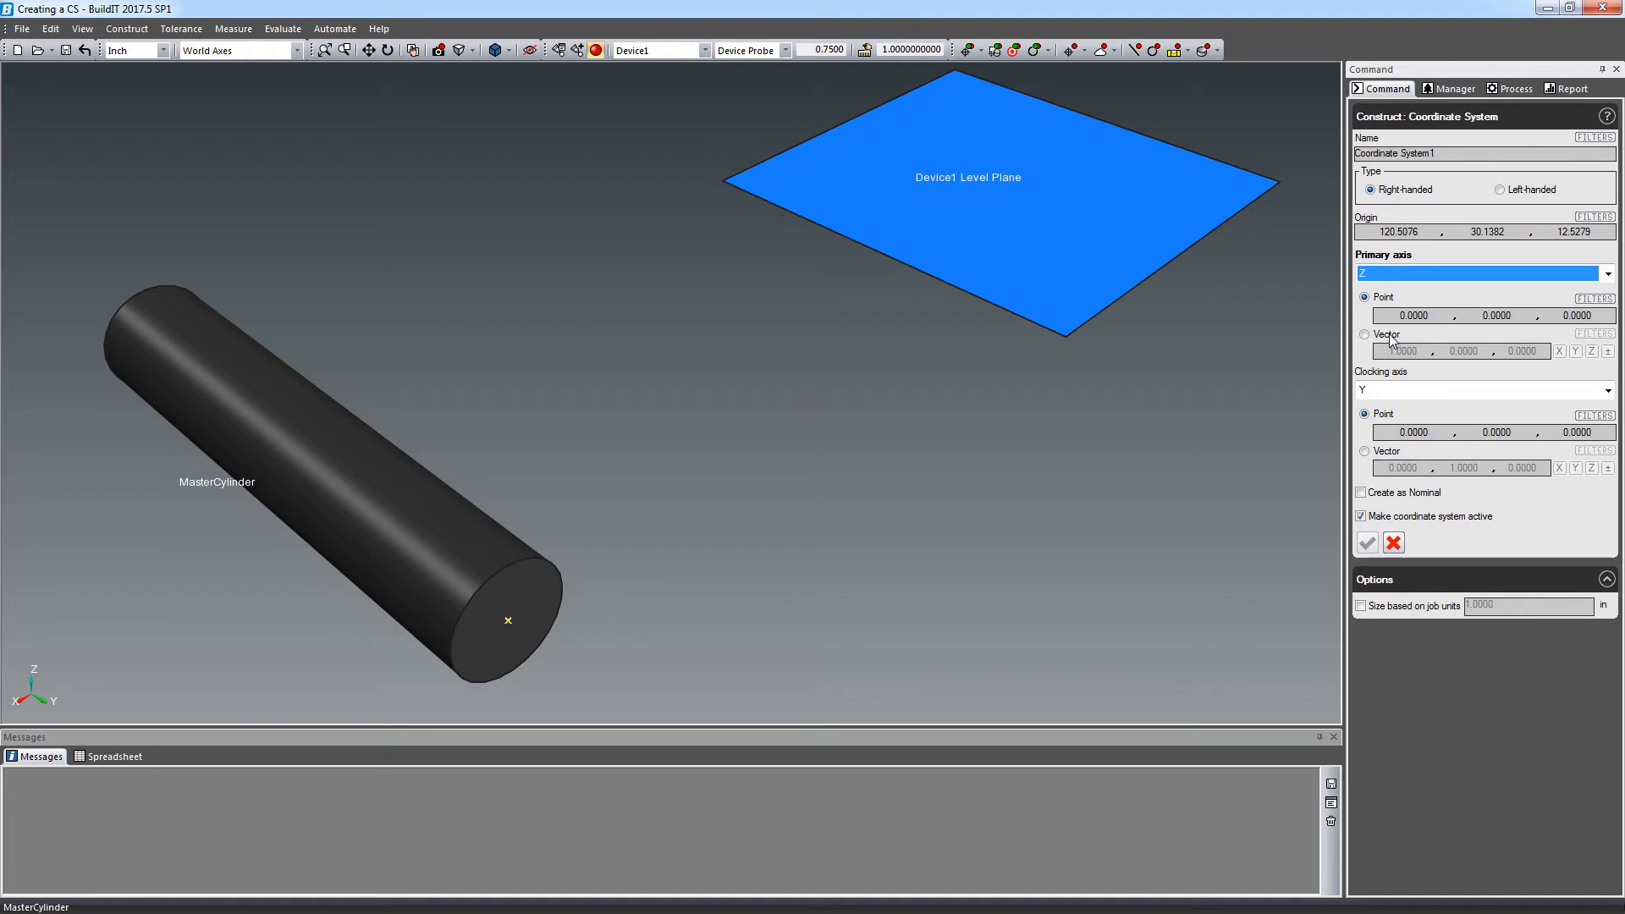
left_click(1391, 336)
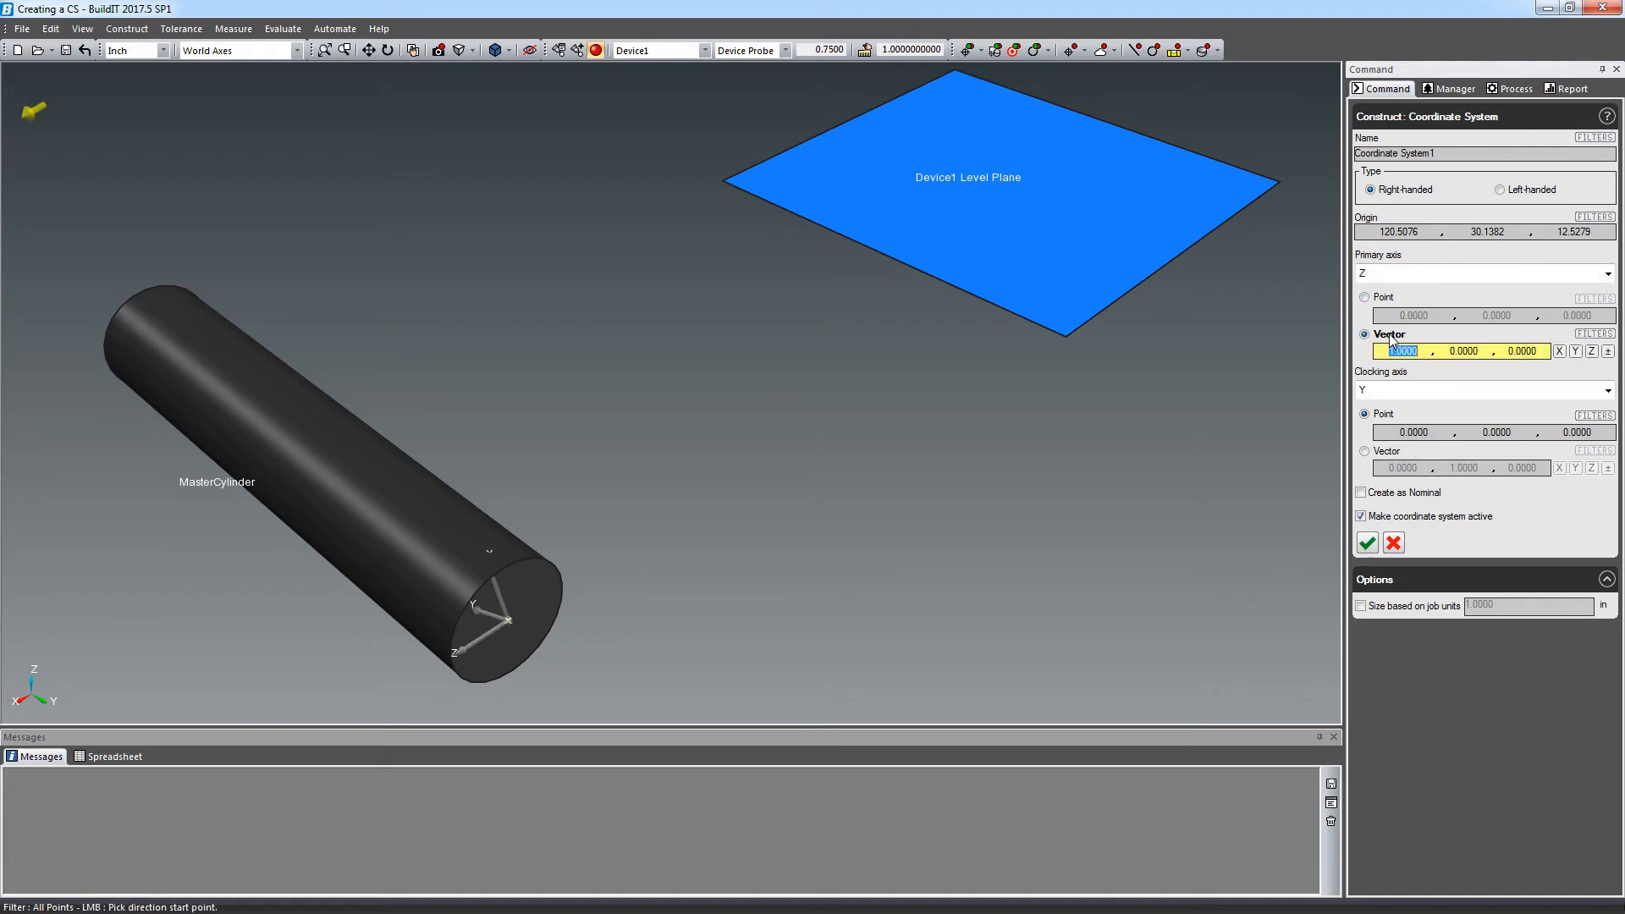
left_click(1594, 334)
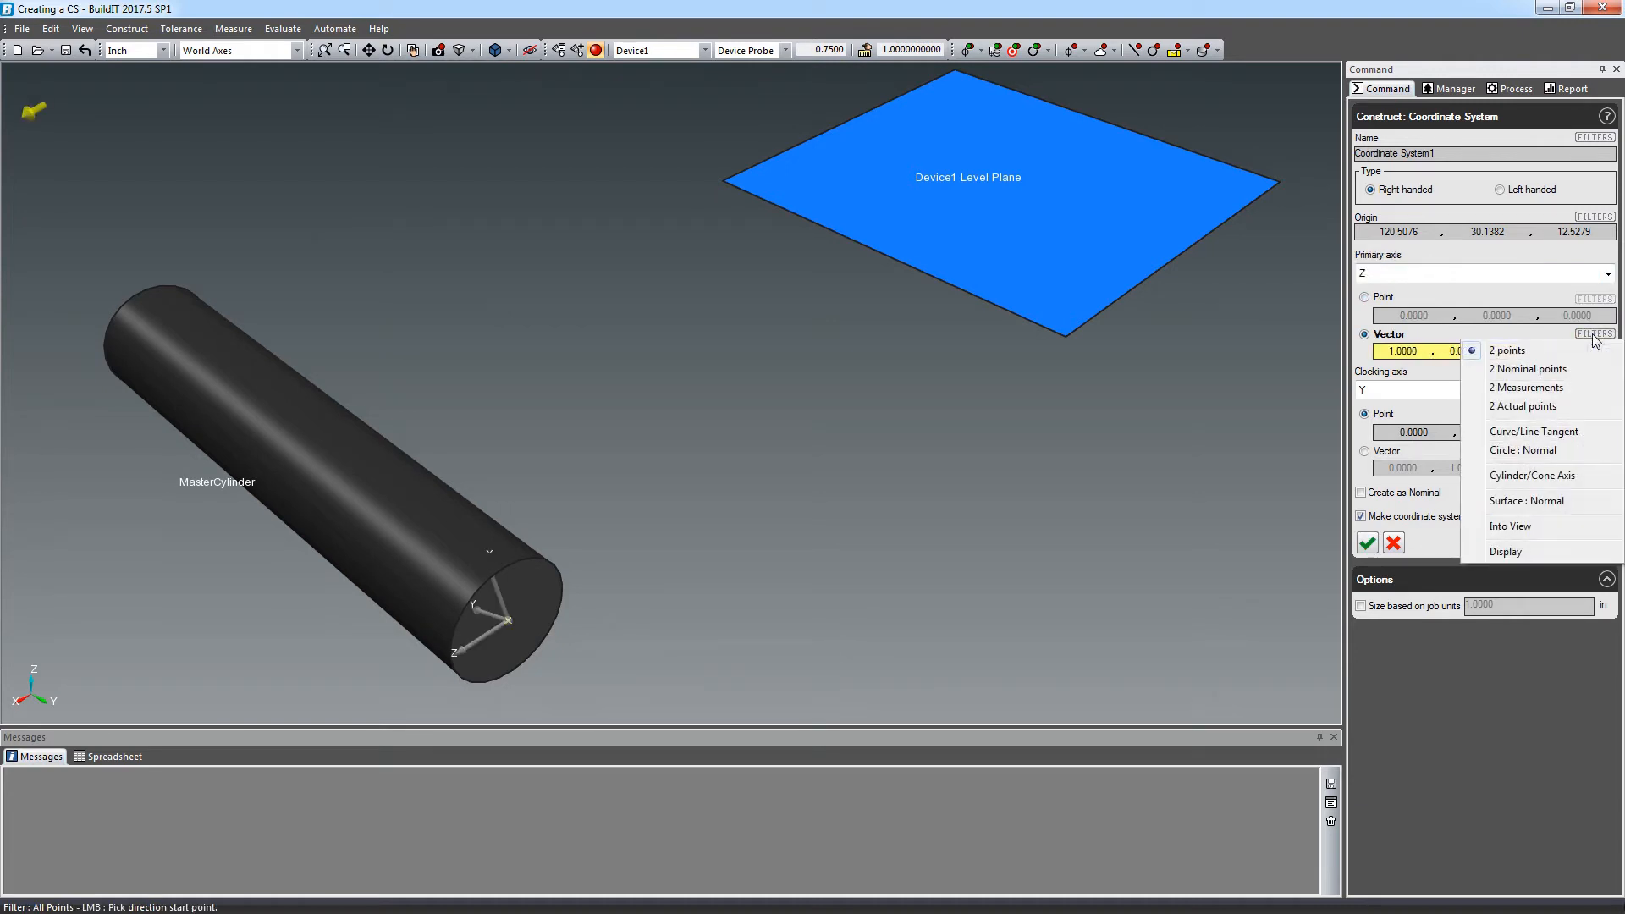
left_click(1585, 505)
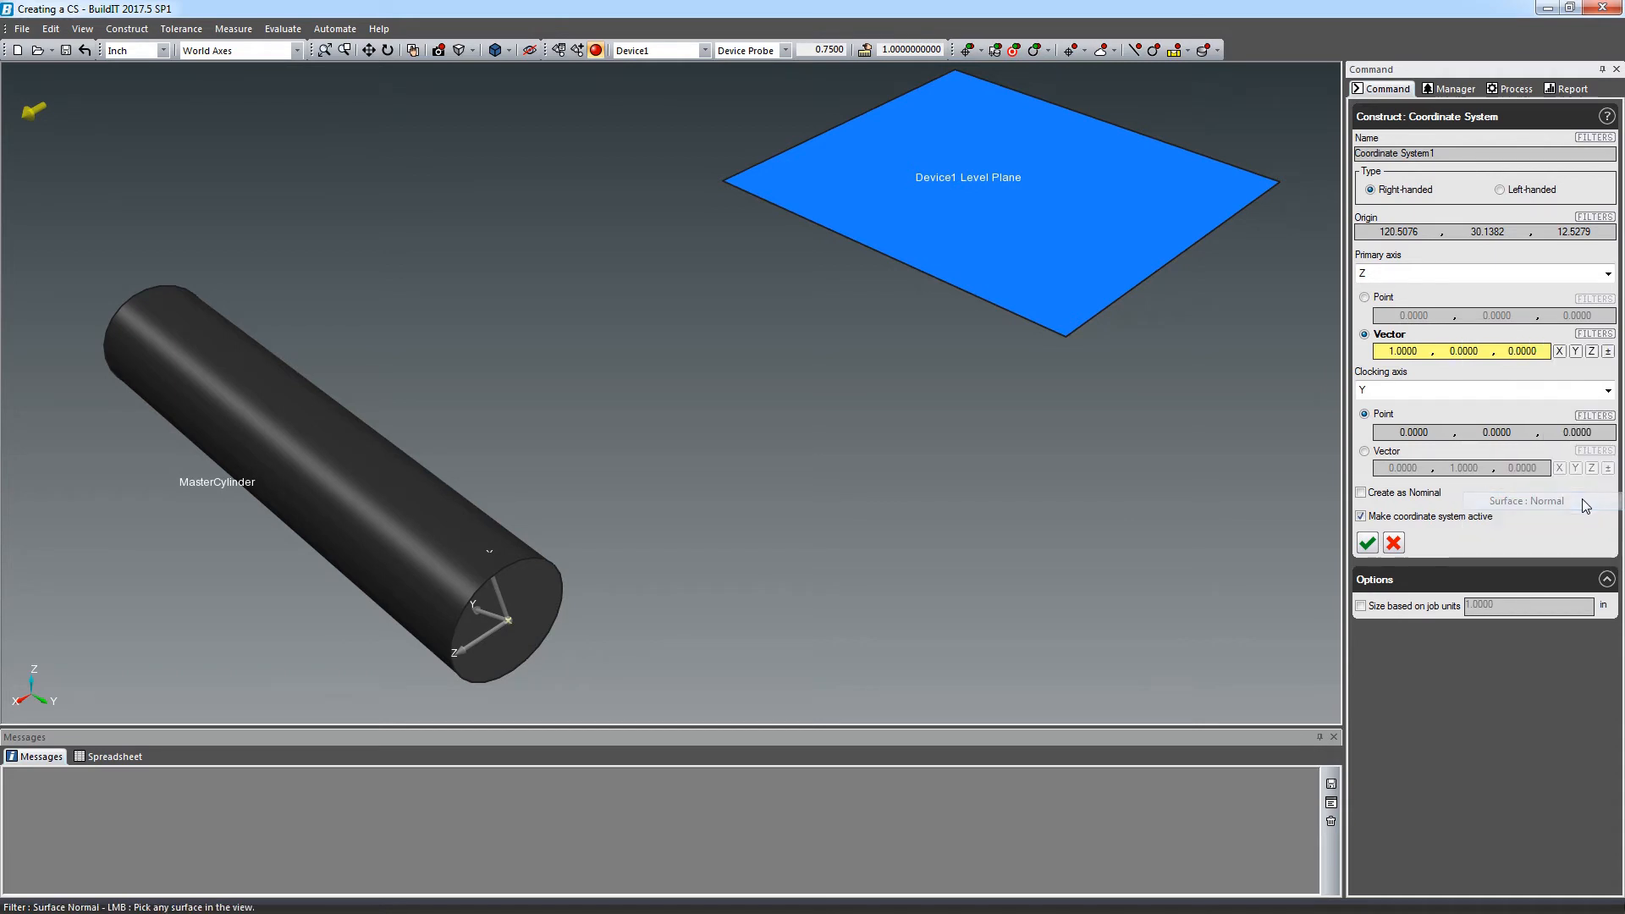
left_click(1102, 263)
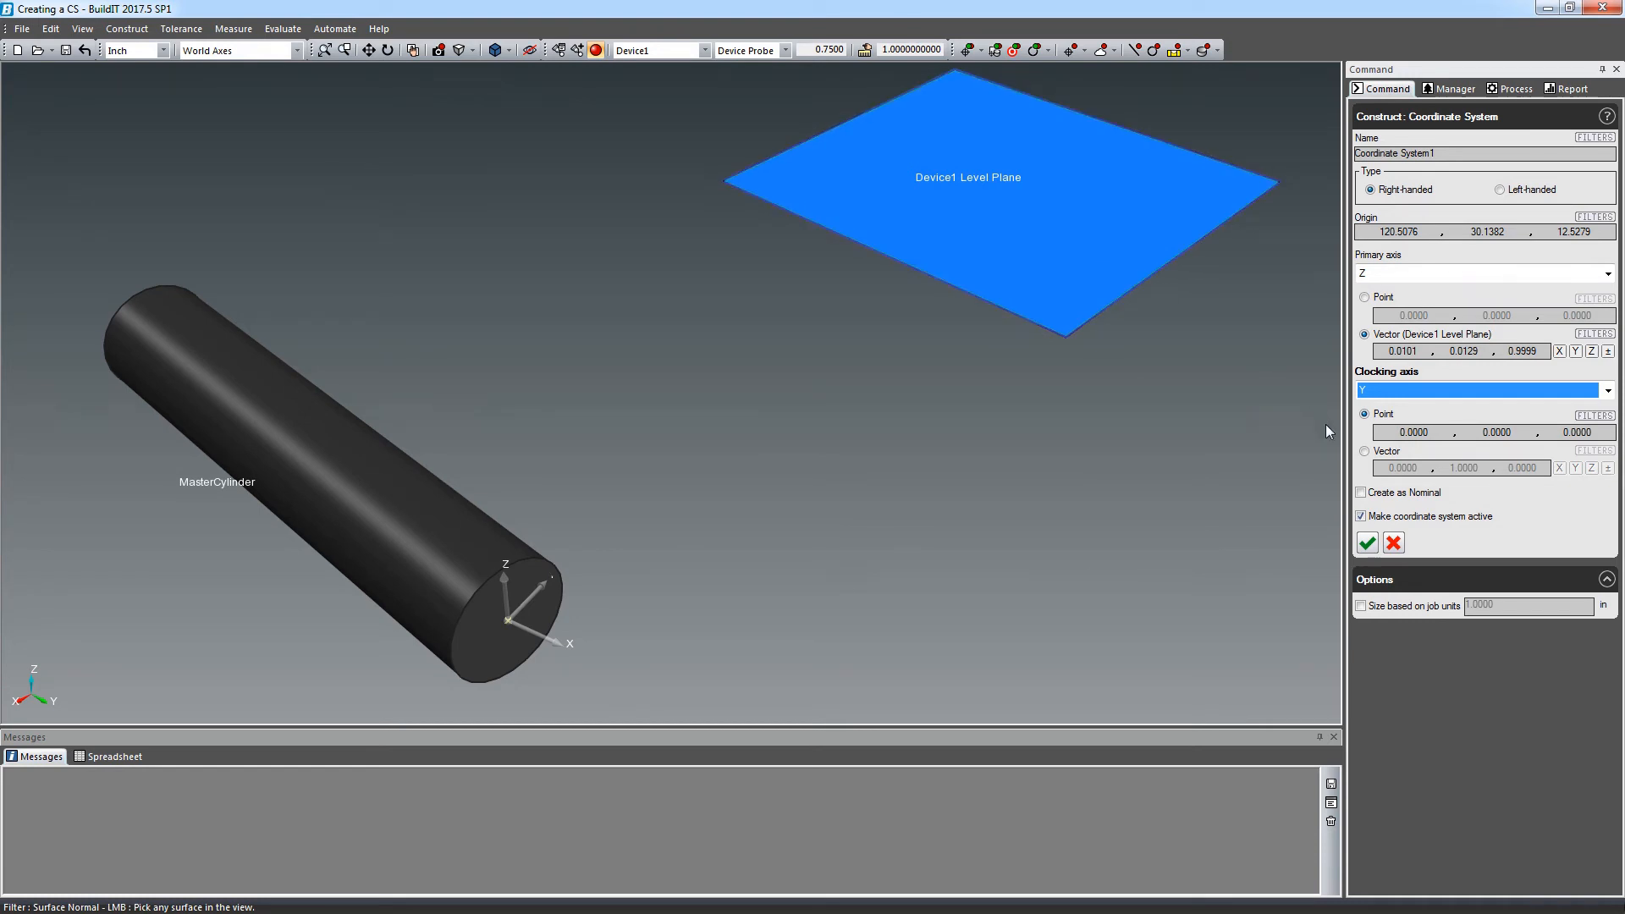
Define clocking axis Y as a vector along the axis of MasterCylinder using the Cylinder/Cone Axis filter.
left_click(1364, 451)
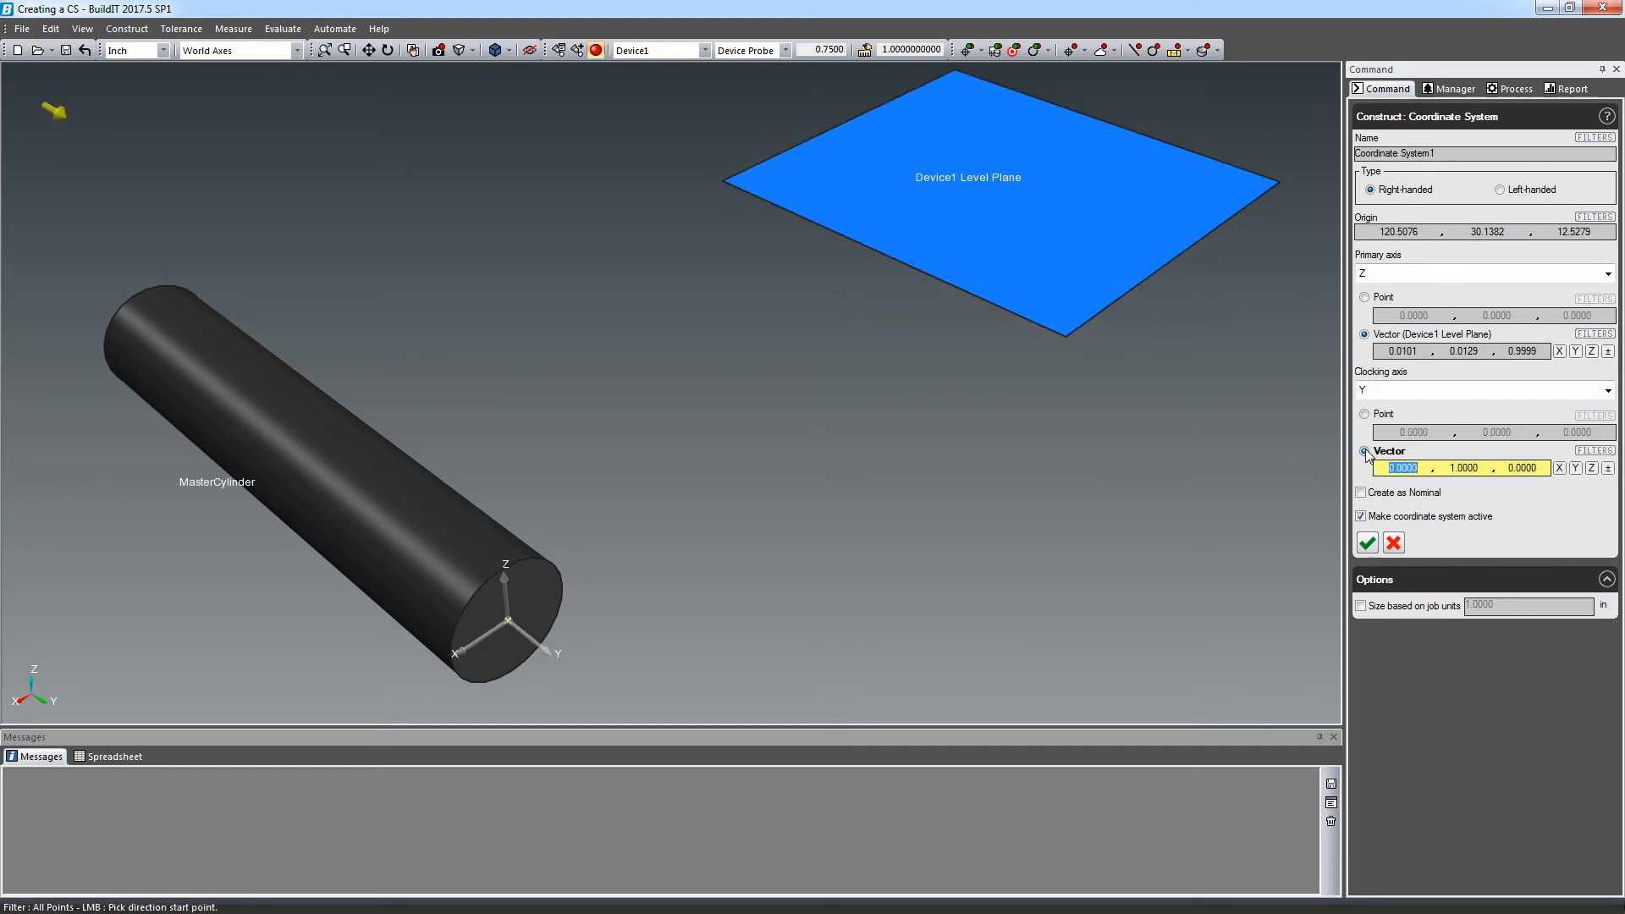
left_click(1586, 451)
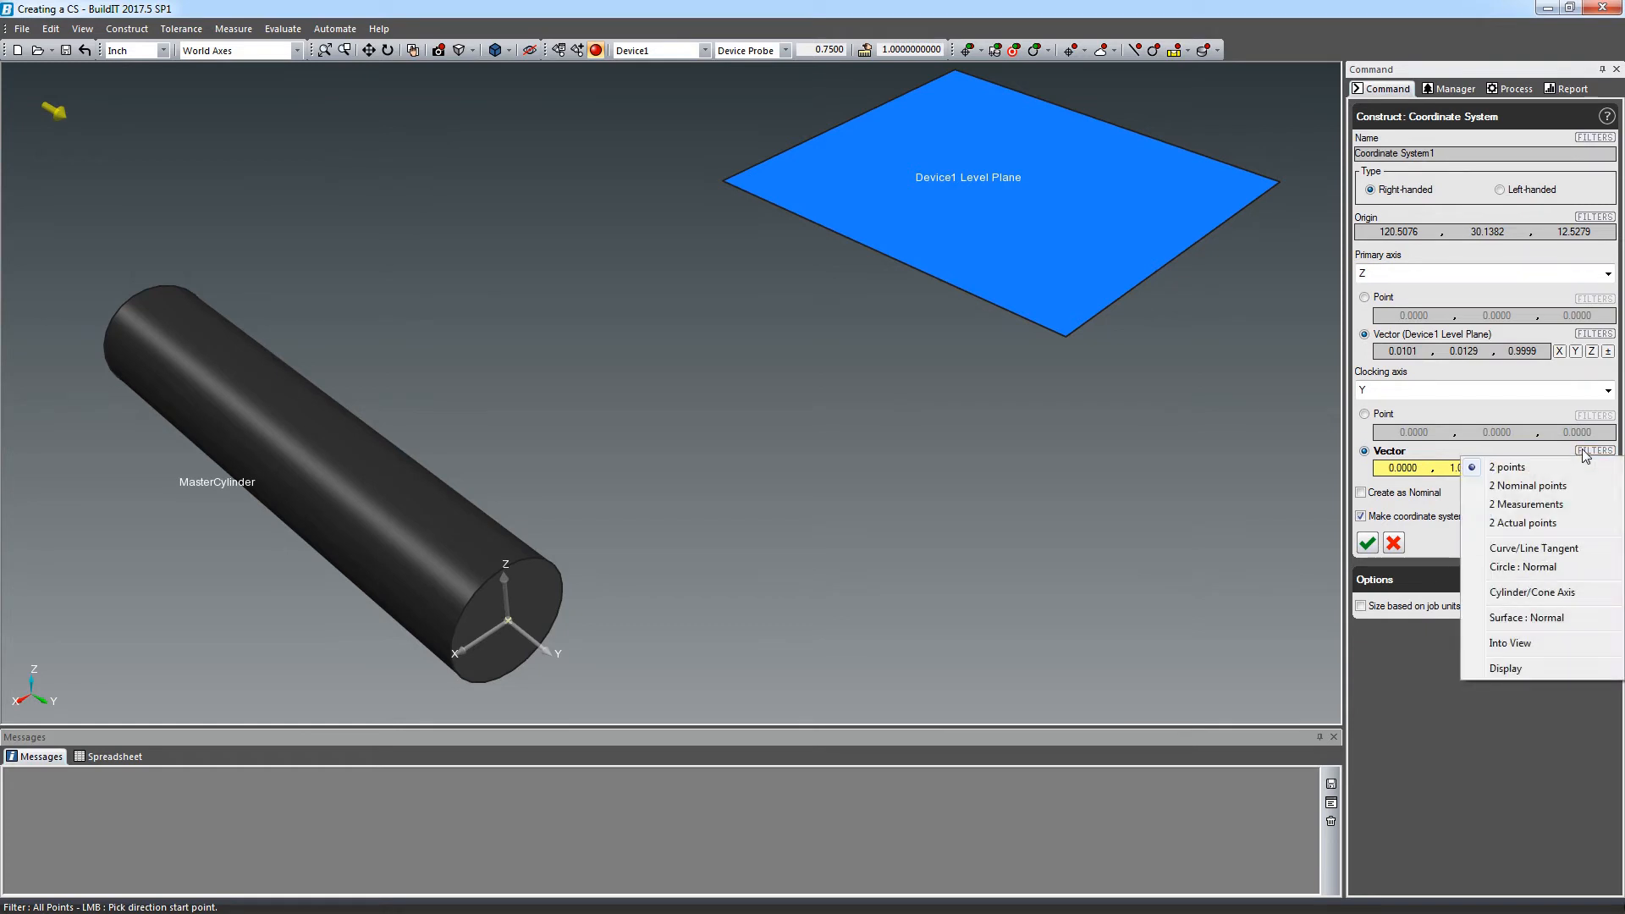
left_click(1574, 592)
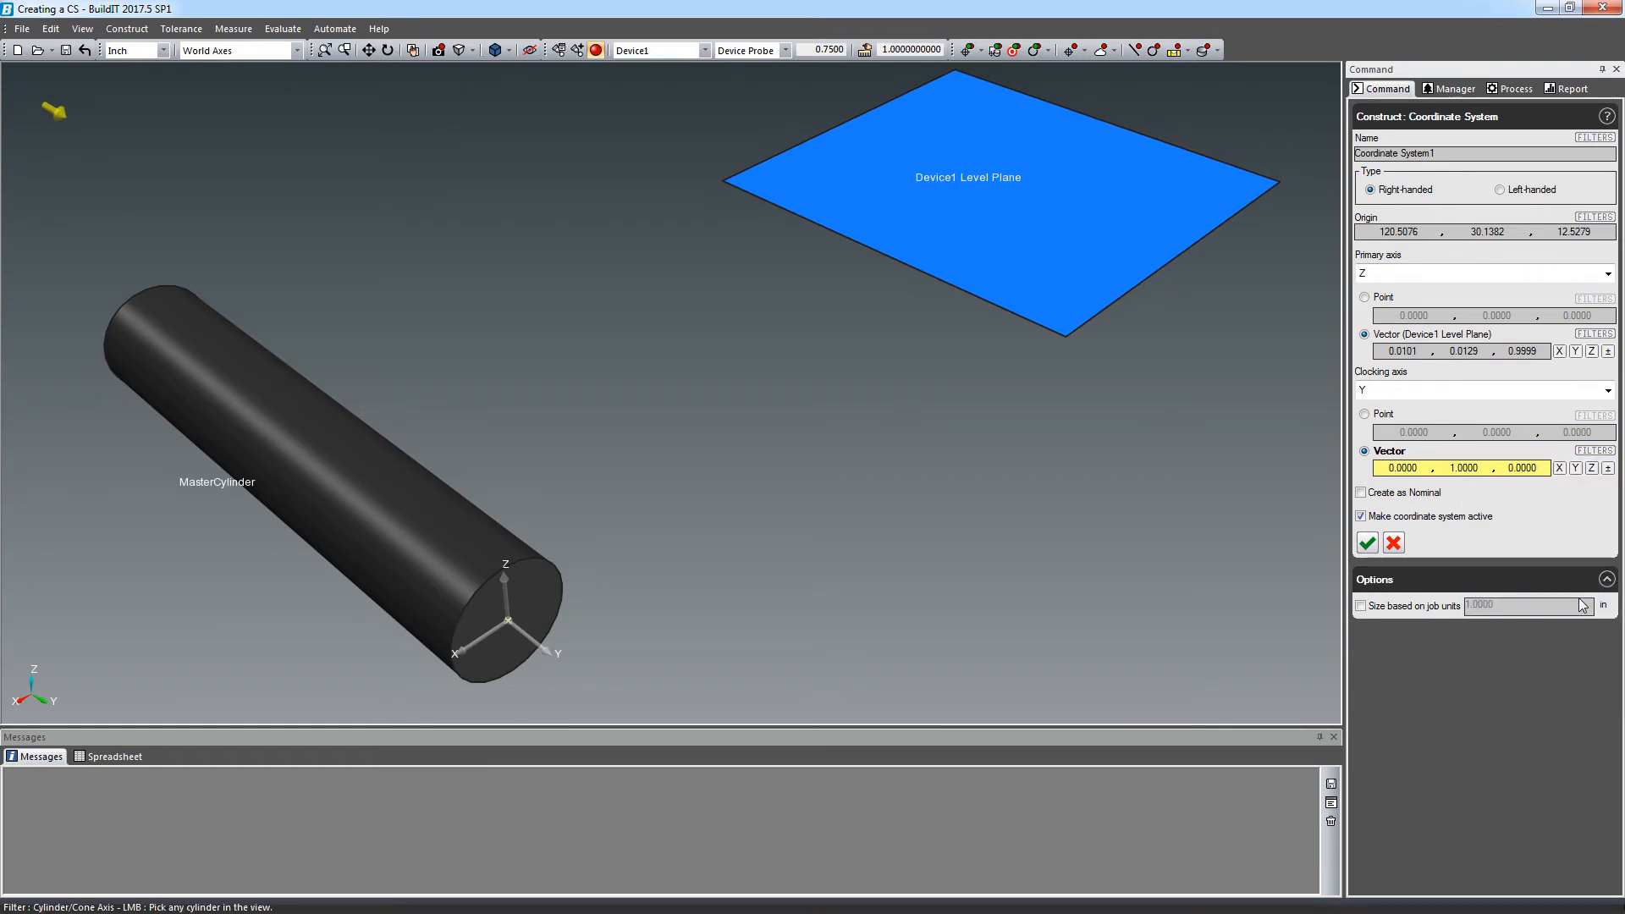
left_click(546, 582)
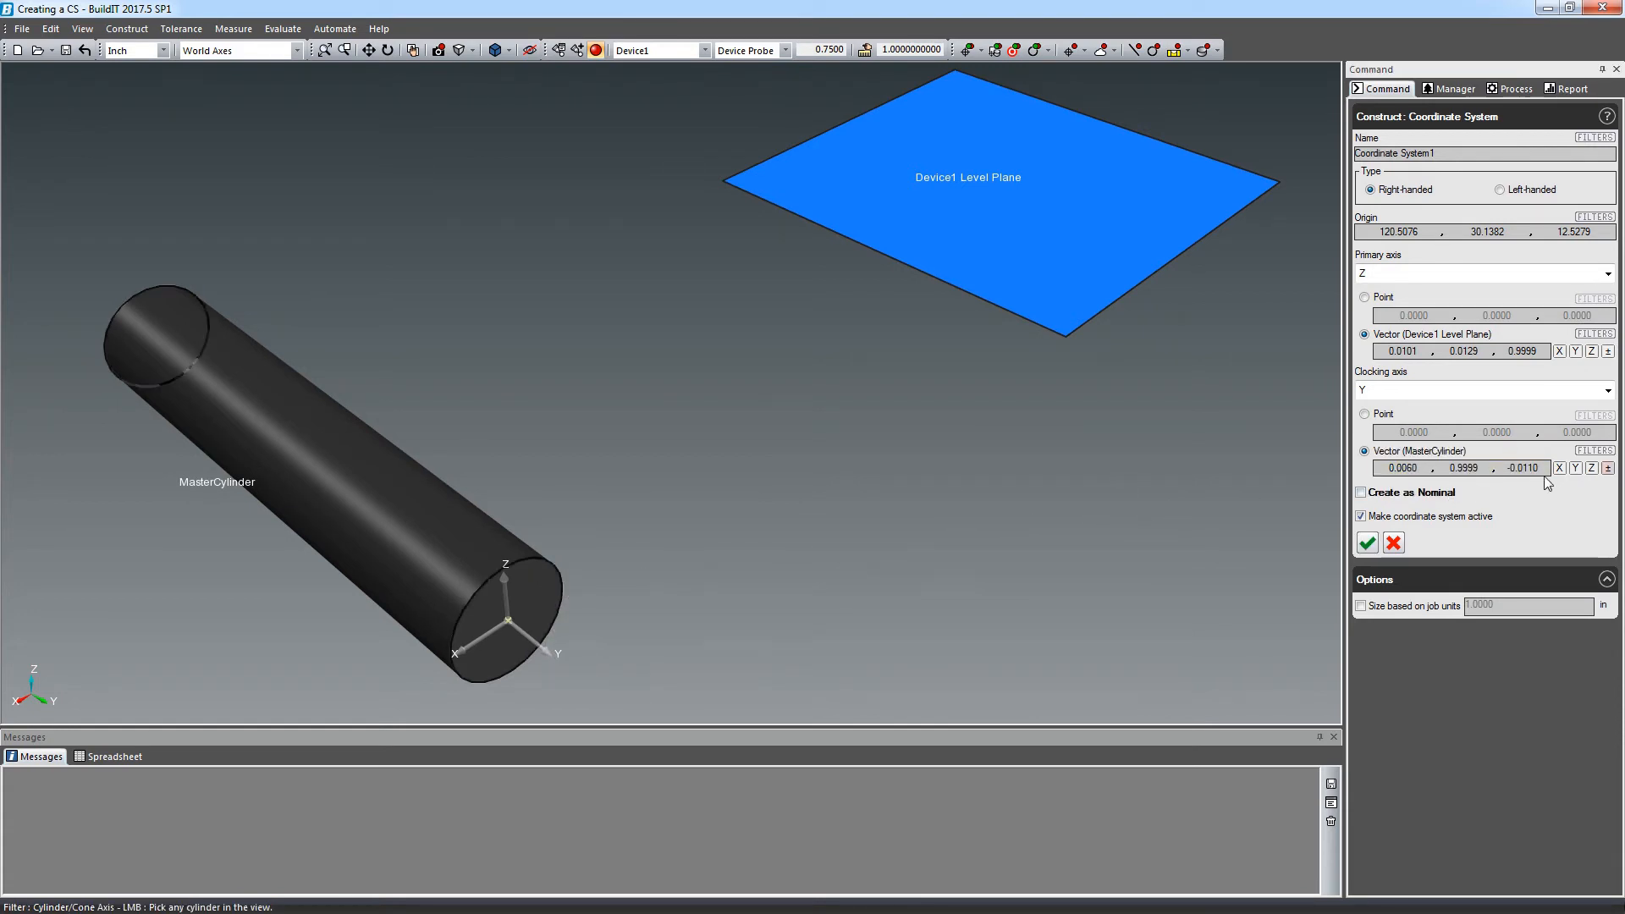
Invert the clocking vector, set the type to Left-handed and create the coordinate system as the active one.
left_click(1608, 469)
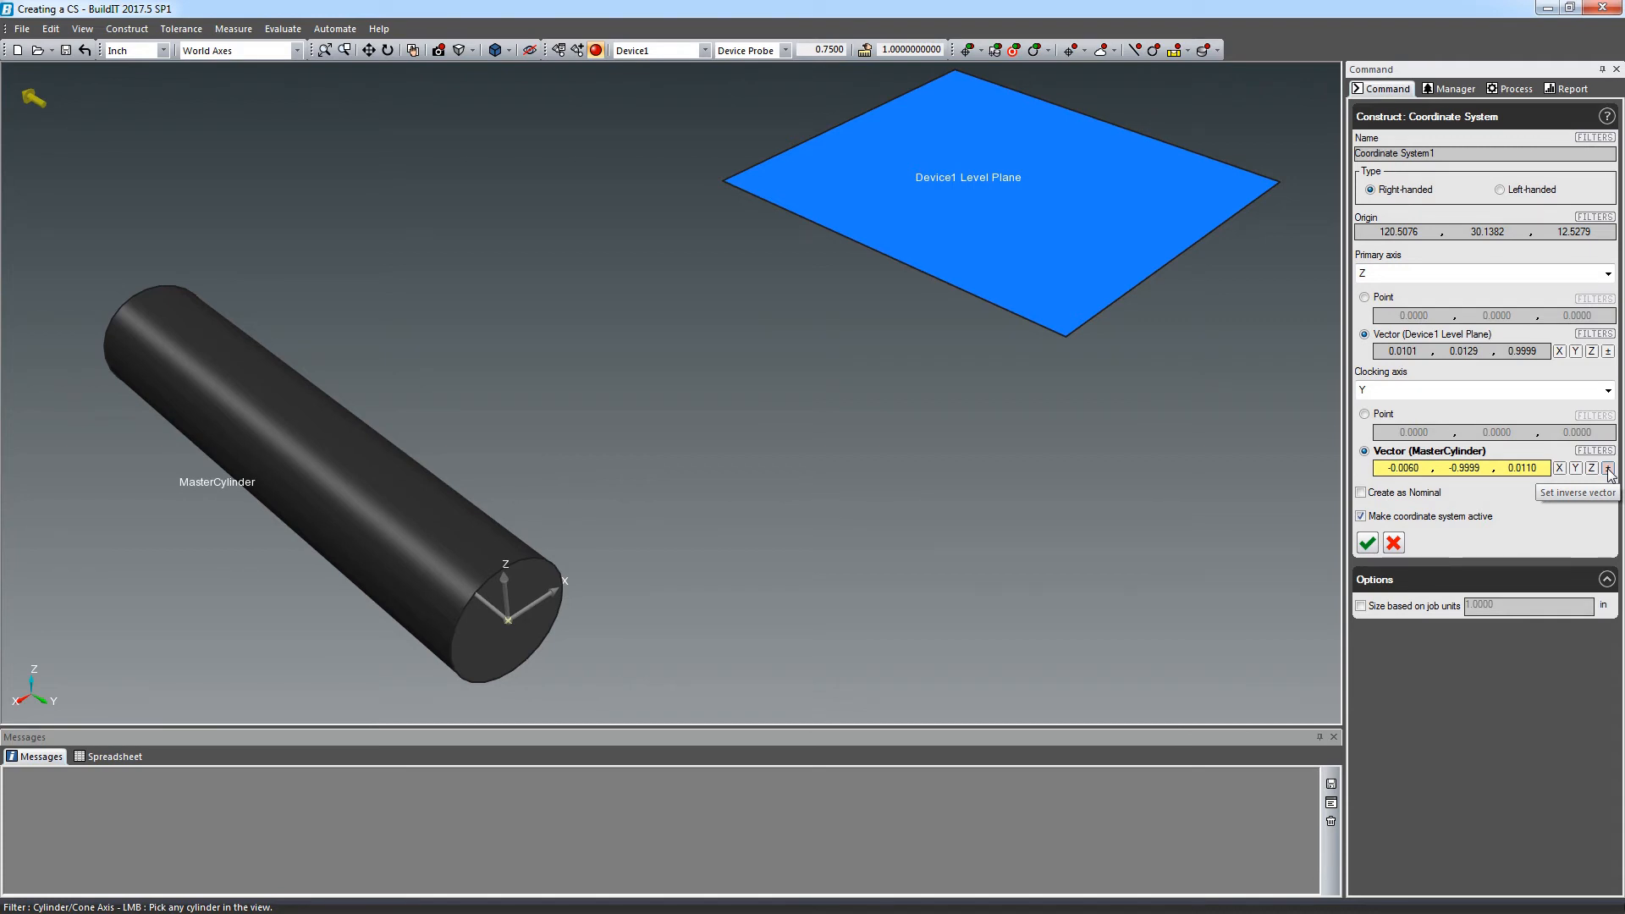
left_click(1530, 192)
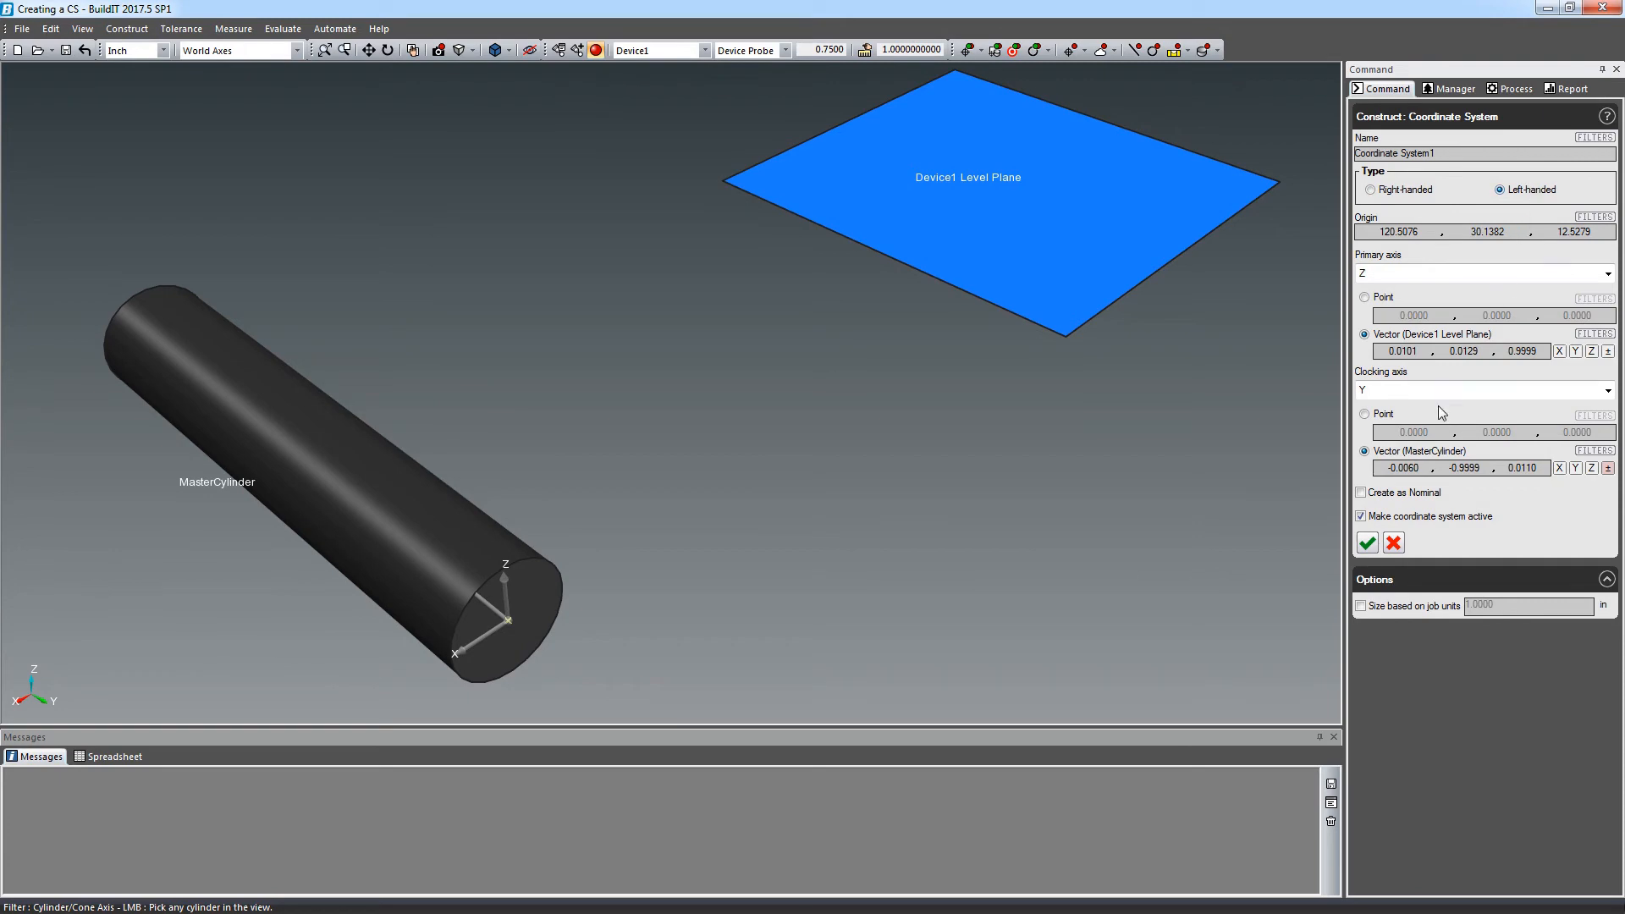
left_click(1367, 545)
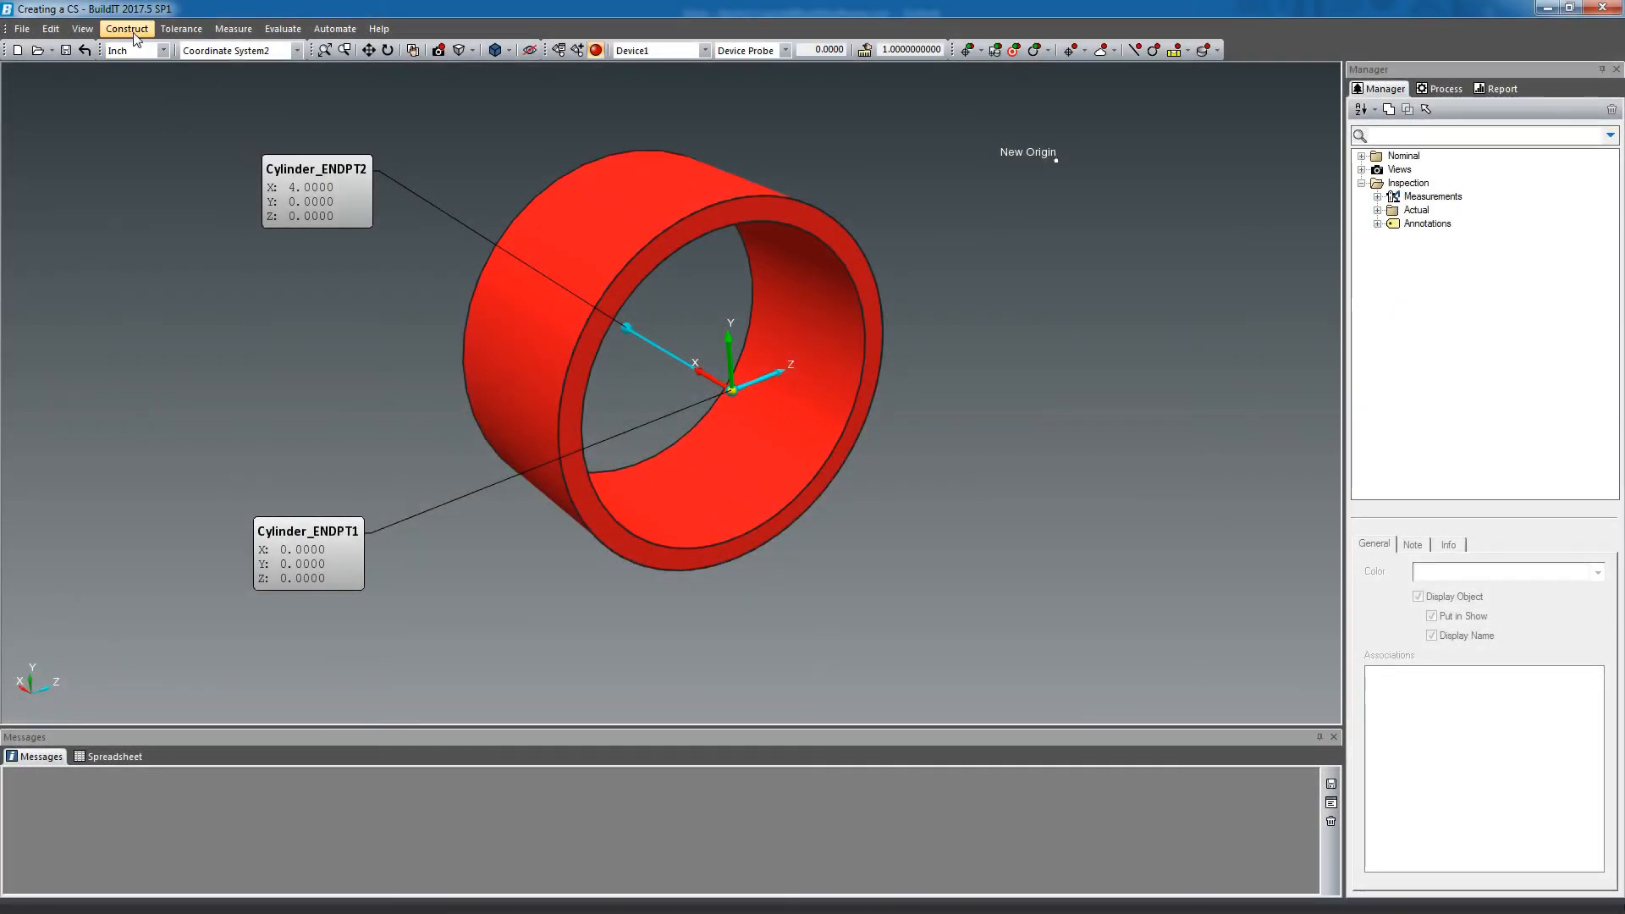
Start a translated coordinate system based on Coordinate System2, with its new origin at the New Origin point.
left_click(133, 32)
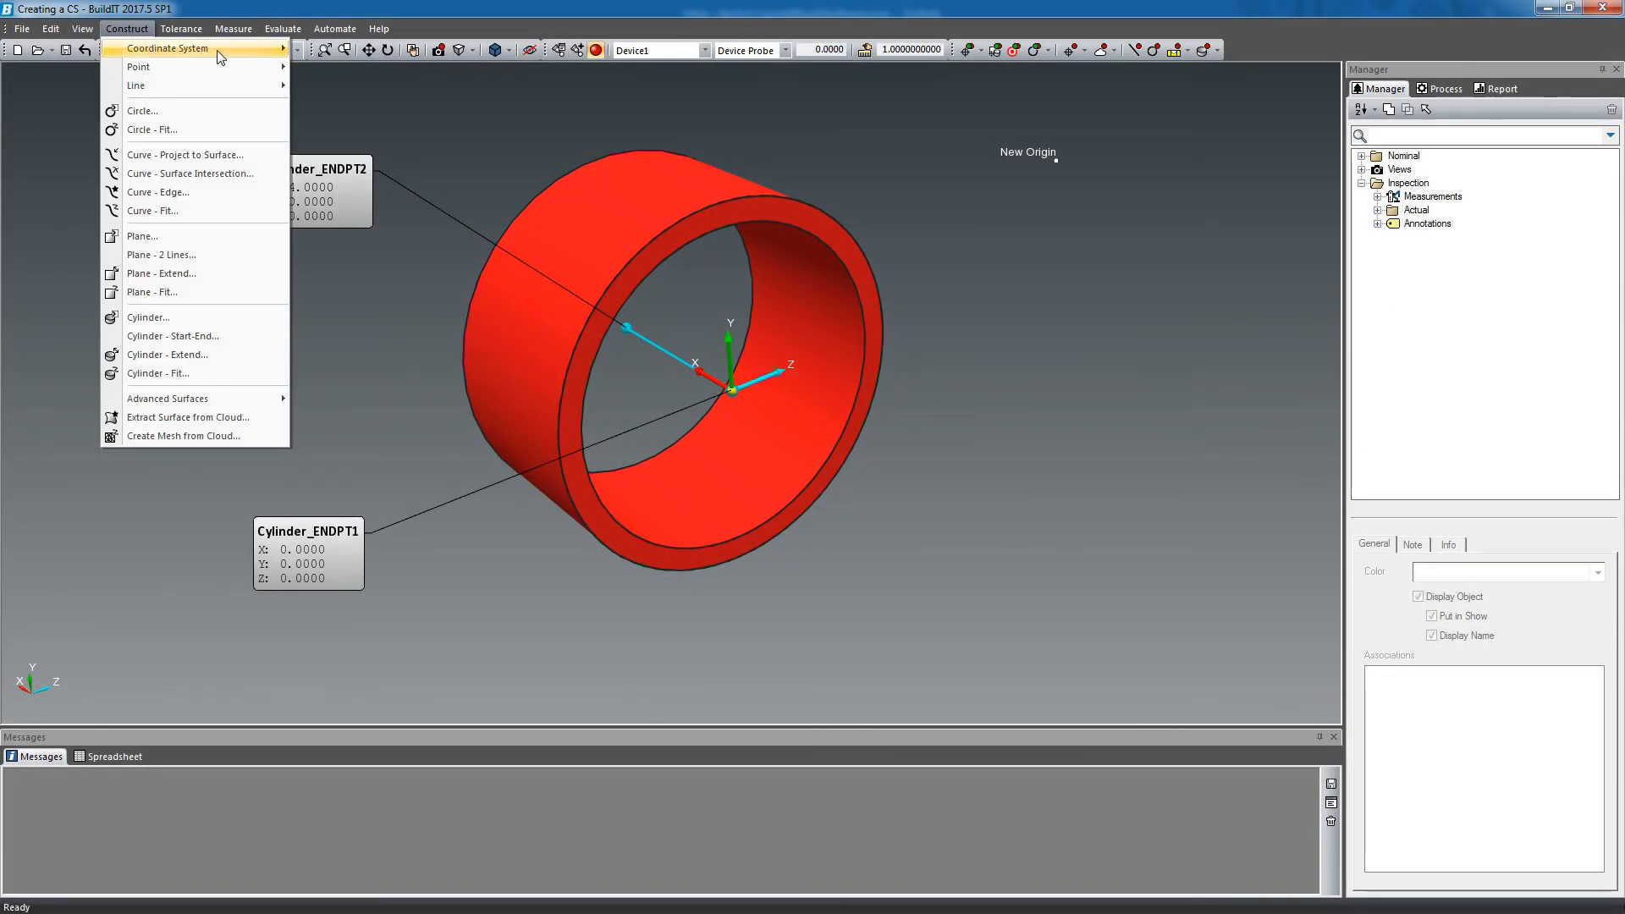
mouse_move(233, 50)
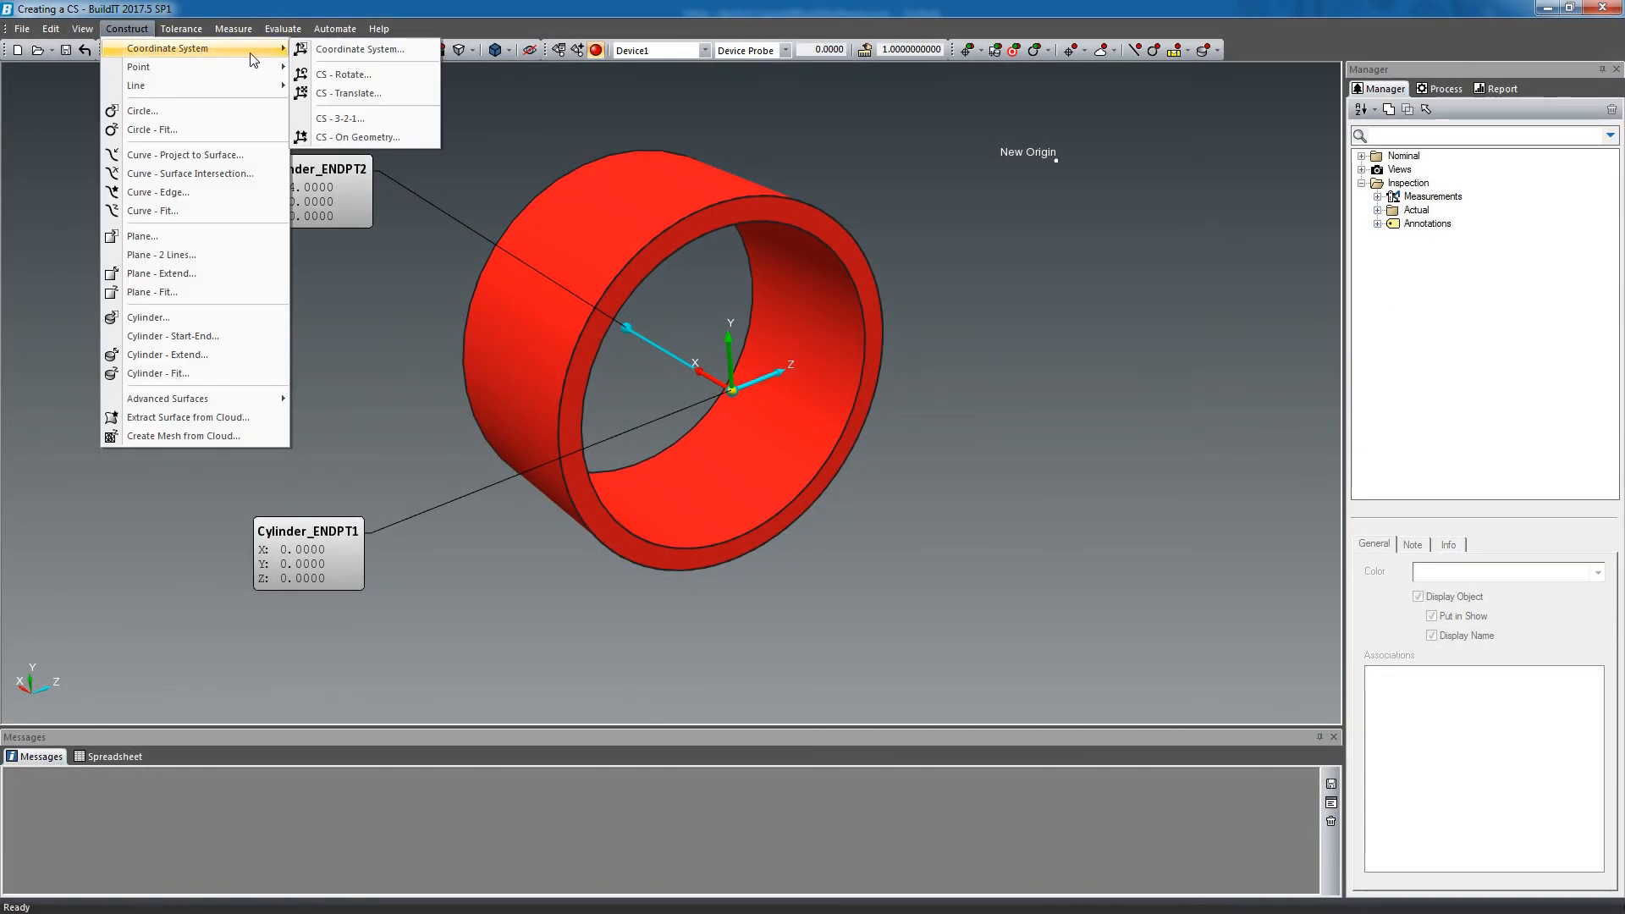
left_click(415, 93)
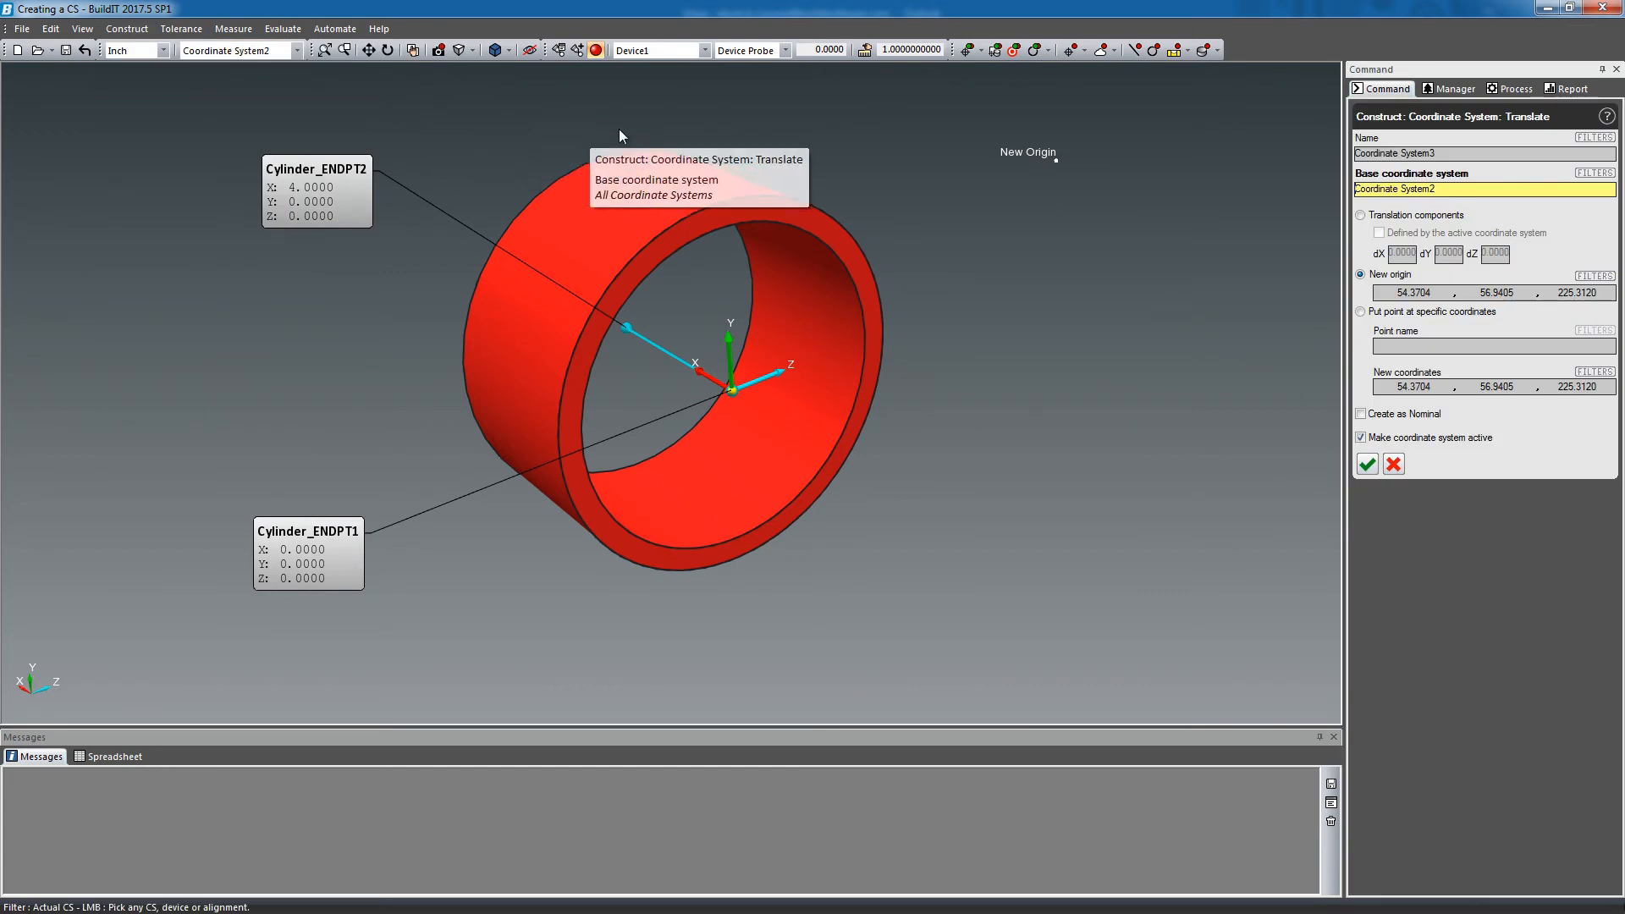
left_click(1402, 292)
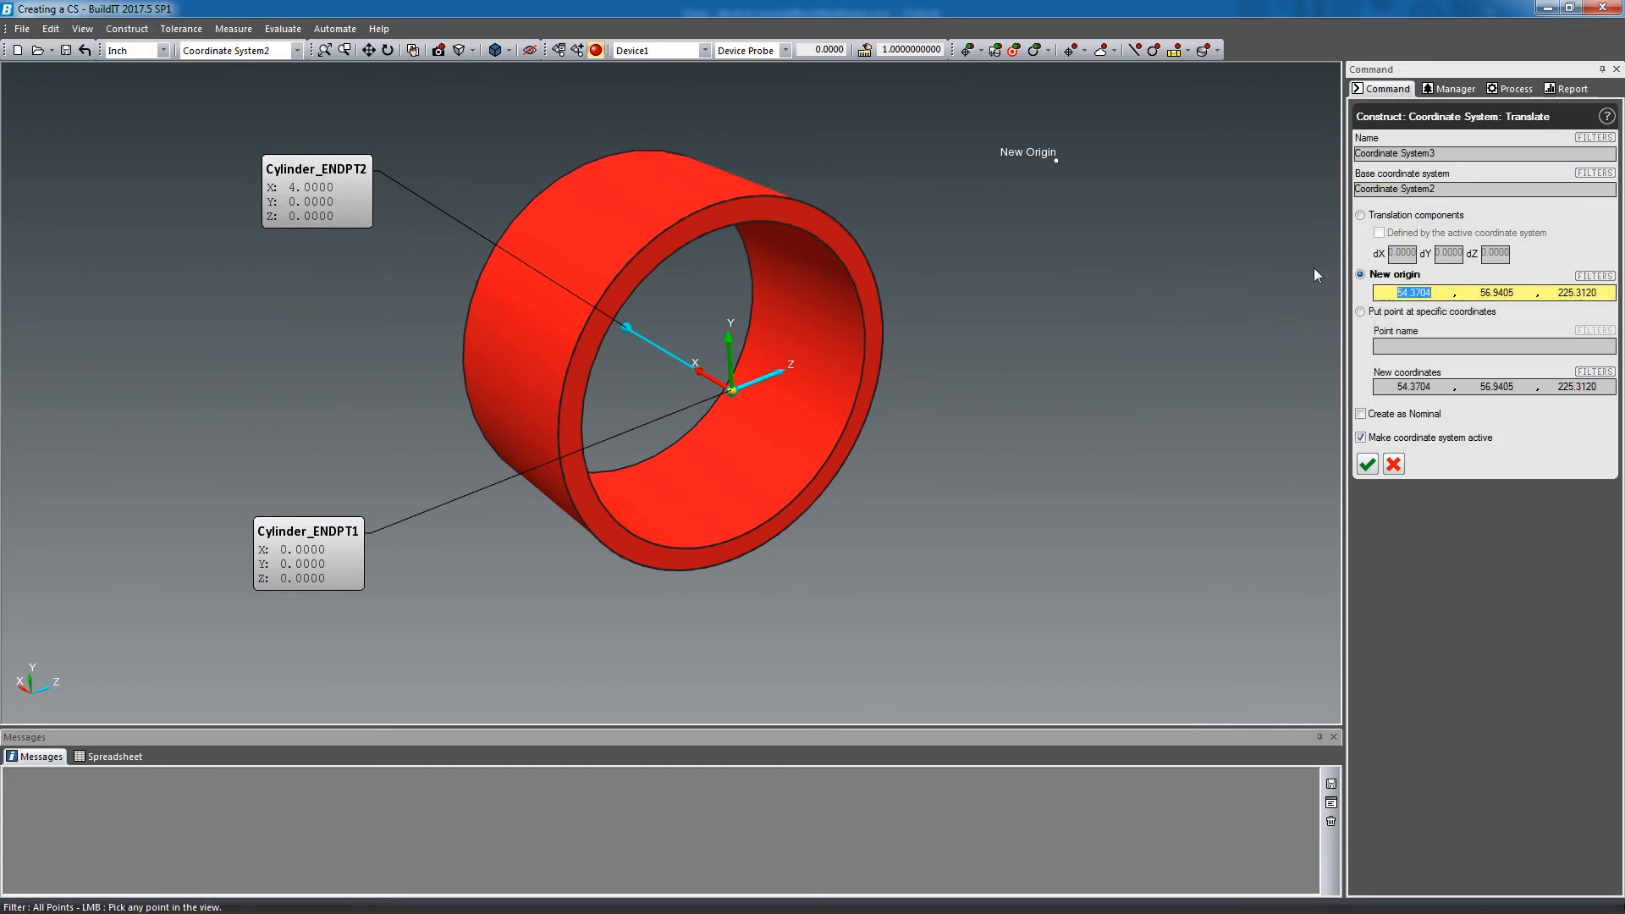
left_click(1056, 161)
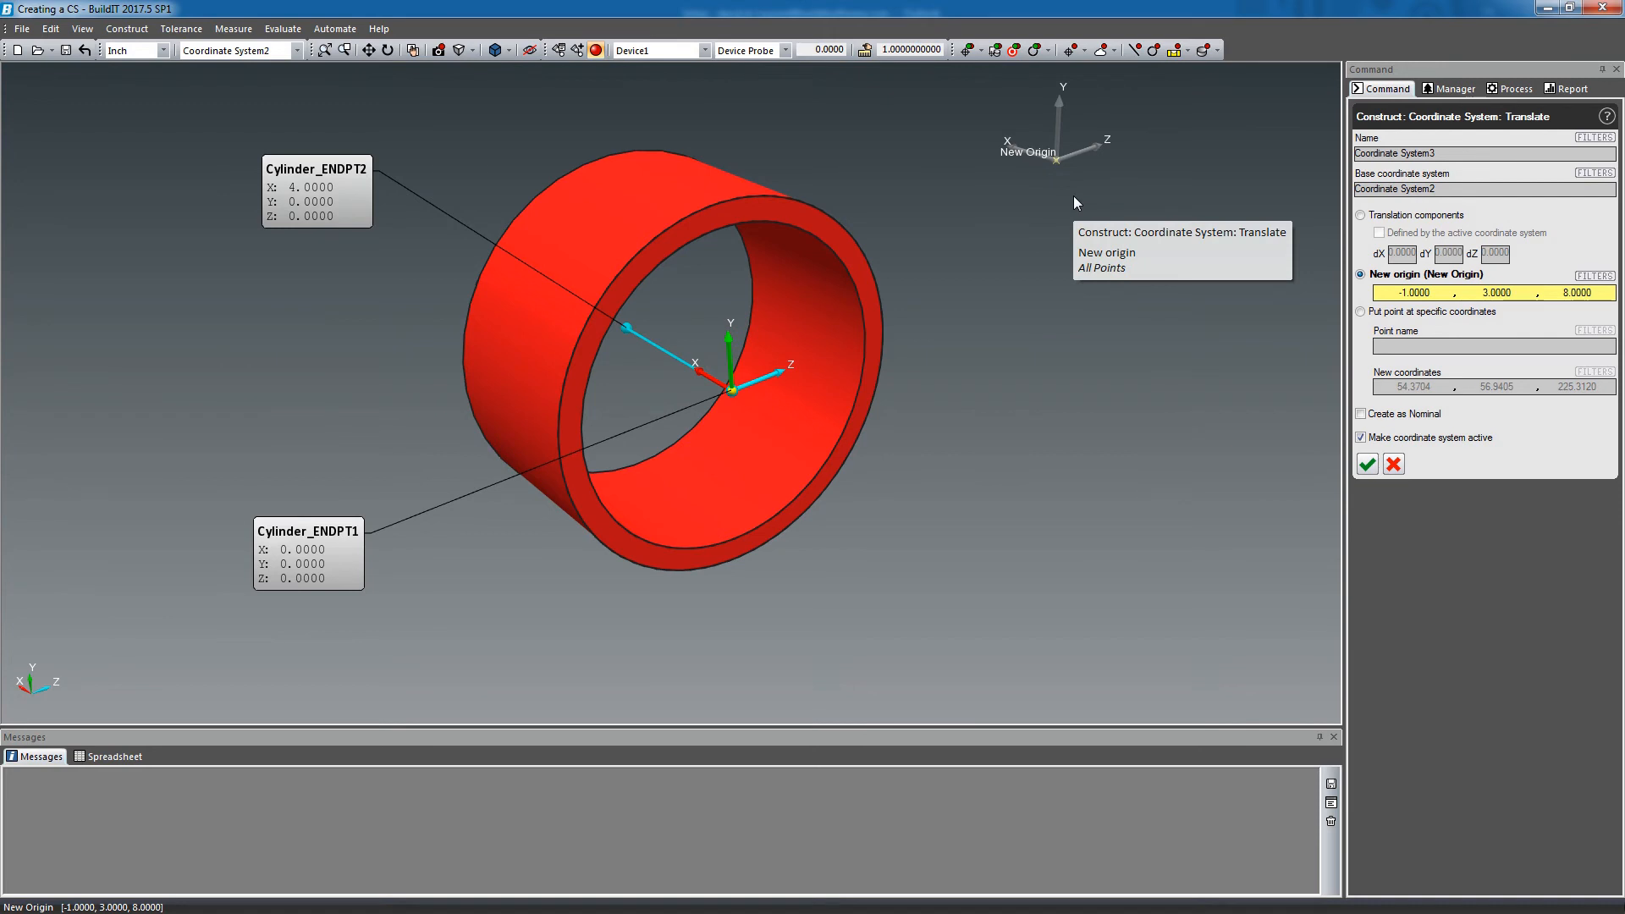
Define the translation by putting point Cylinder_ENDPT1 at the specific coordinates 1, -3, -8 and create the coordinate system.
left_click(1360, 312)
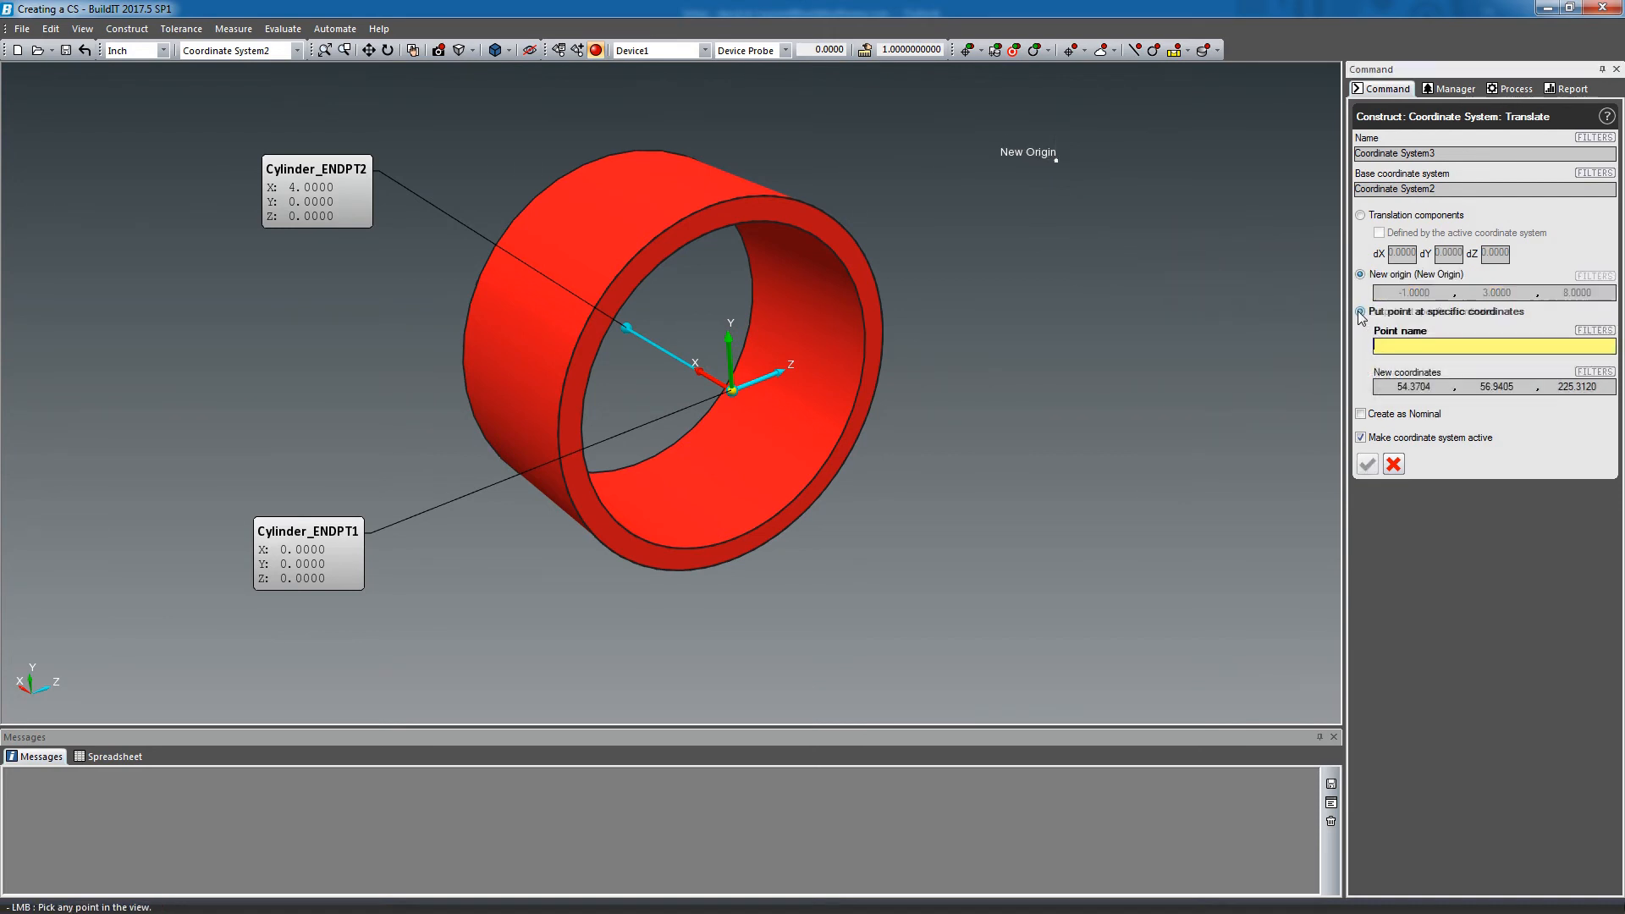
left_click(733, 391)
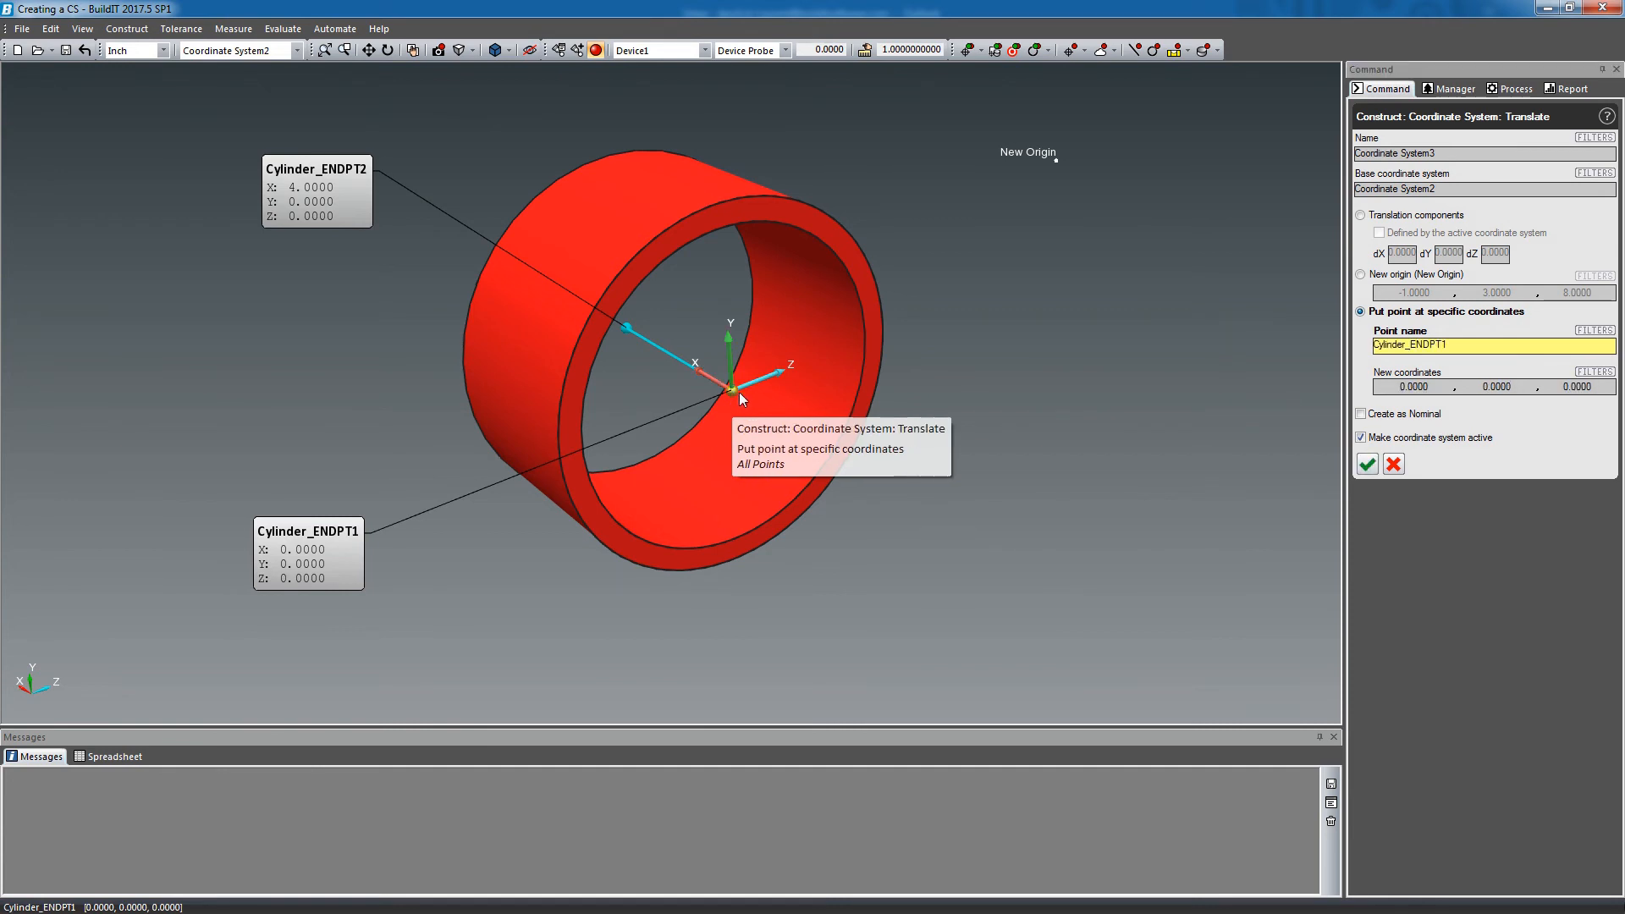
left_click(1405, 387)
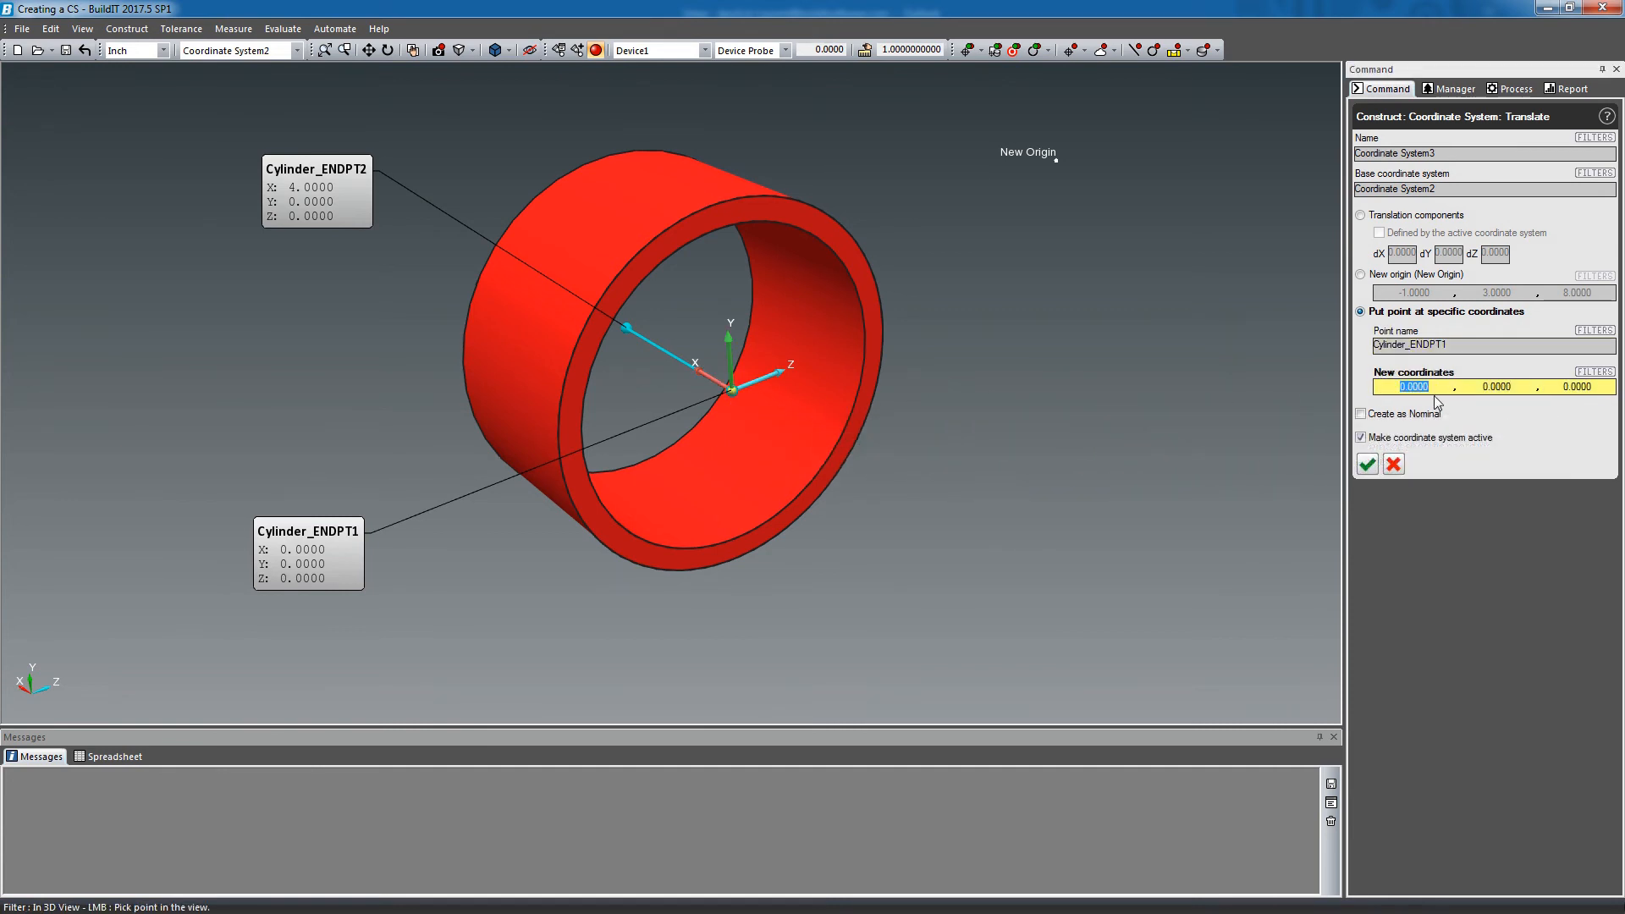
type("1 , ")
type("-3")
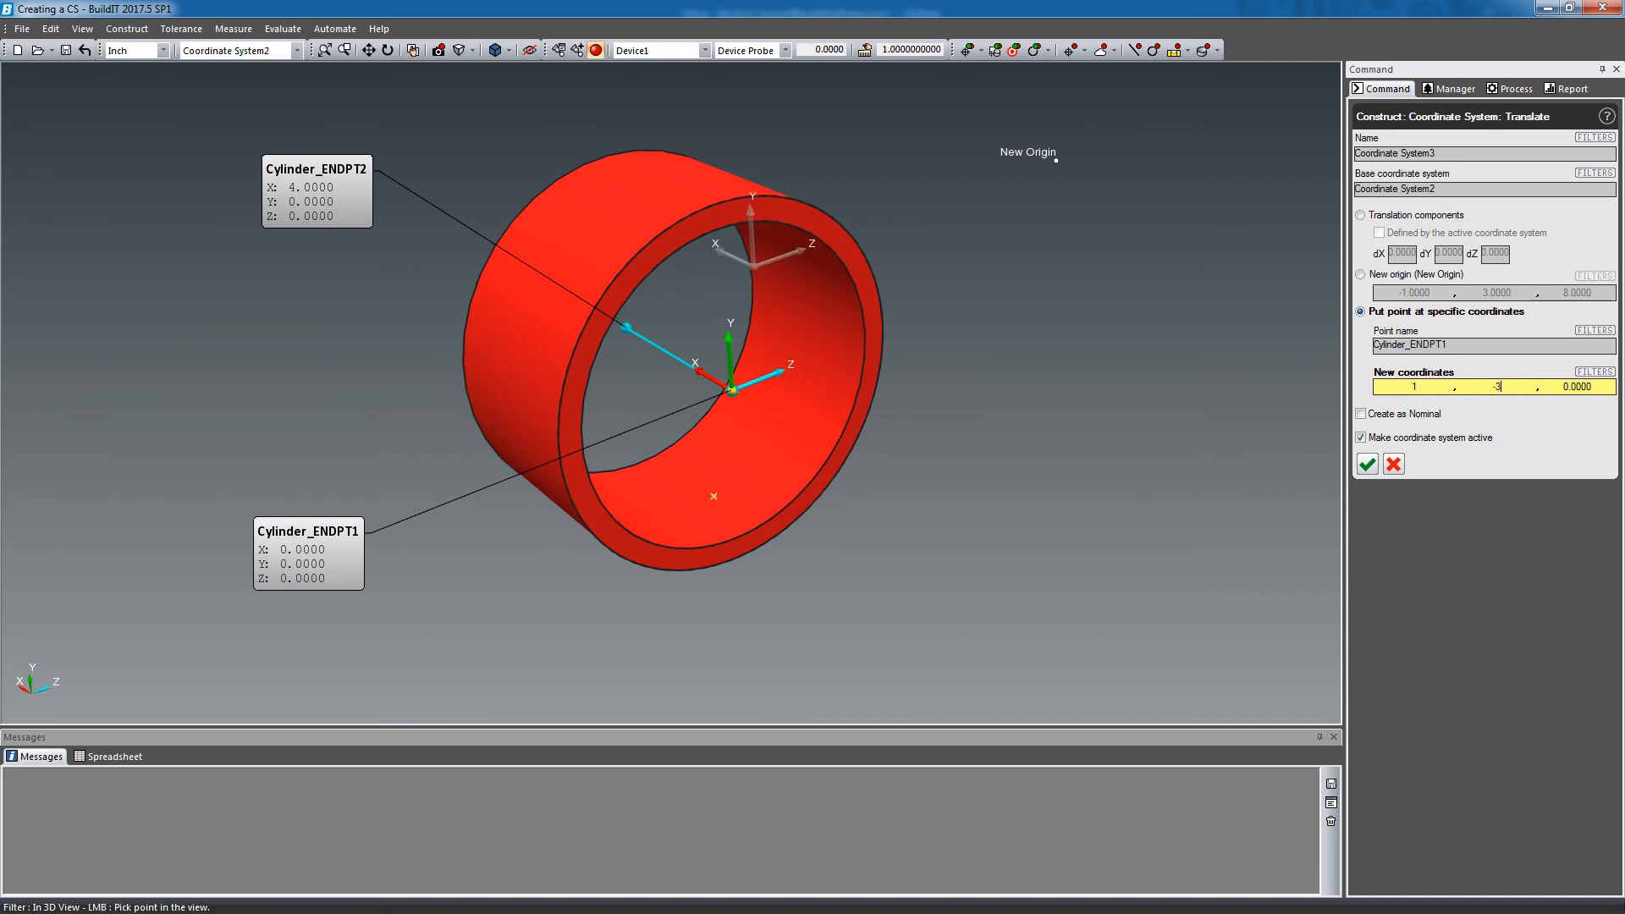
key("Tab")
type("-8")
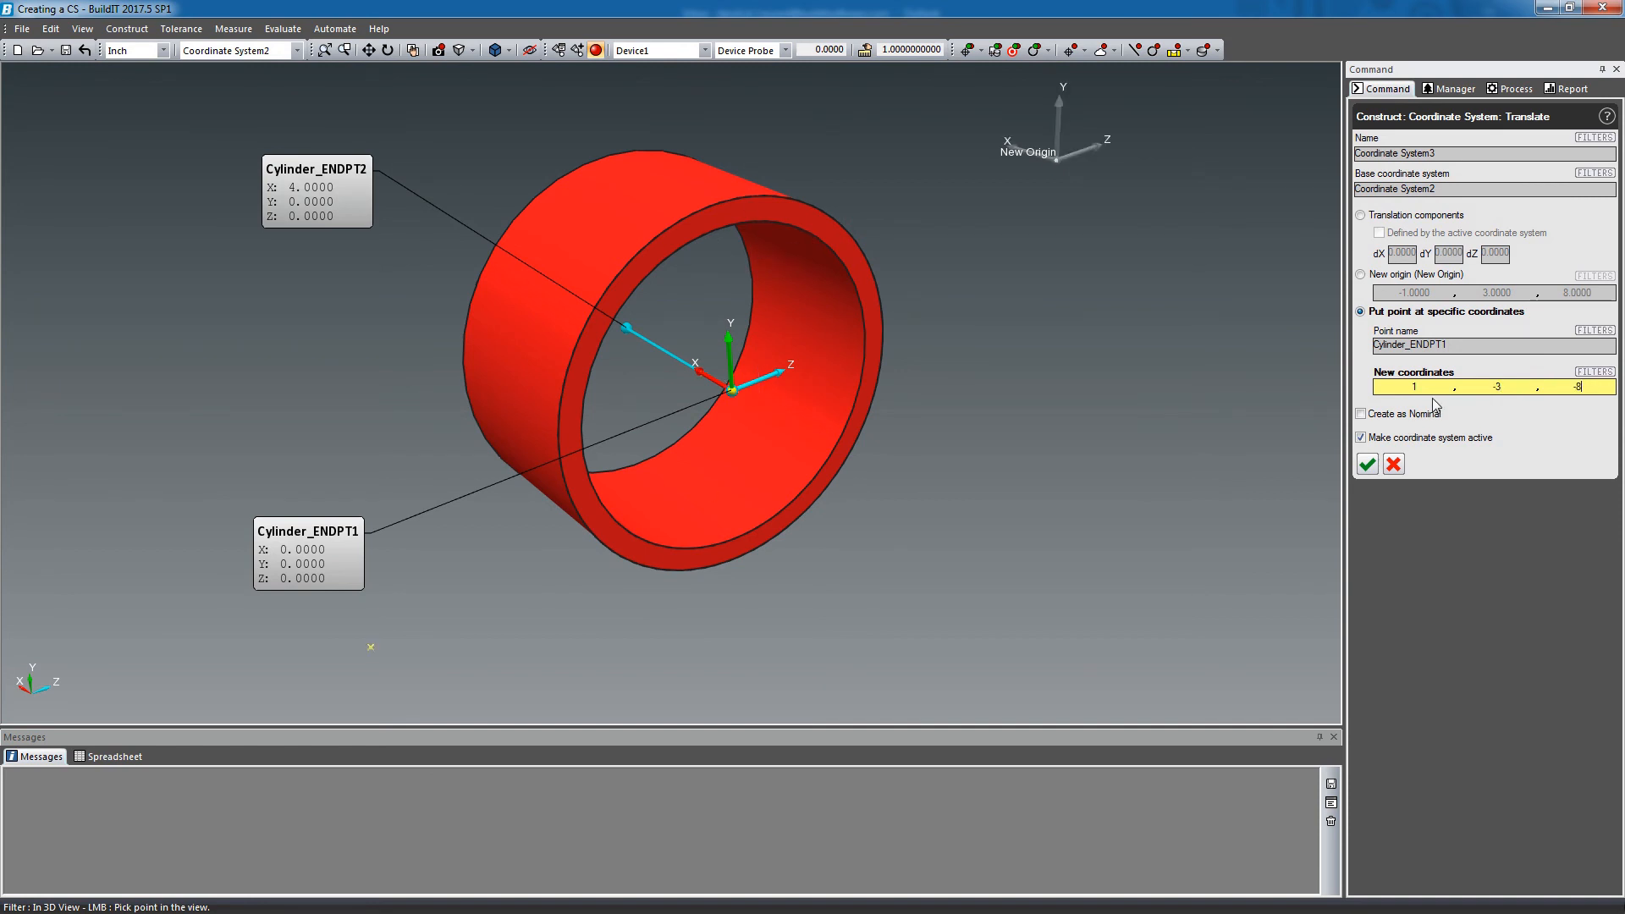
left_click(1366, 463)
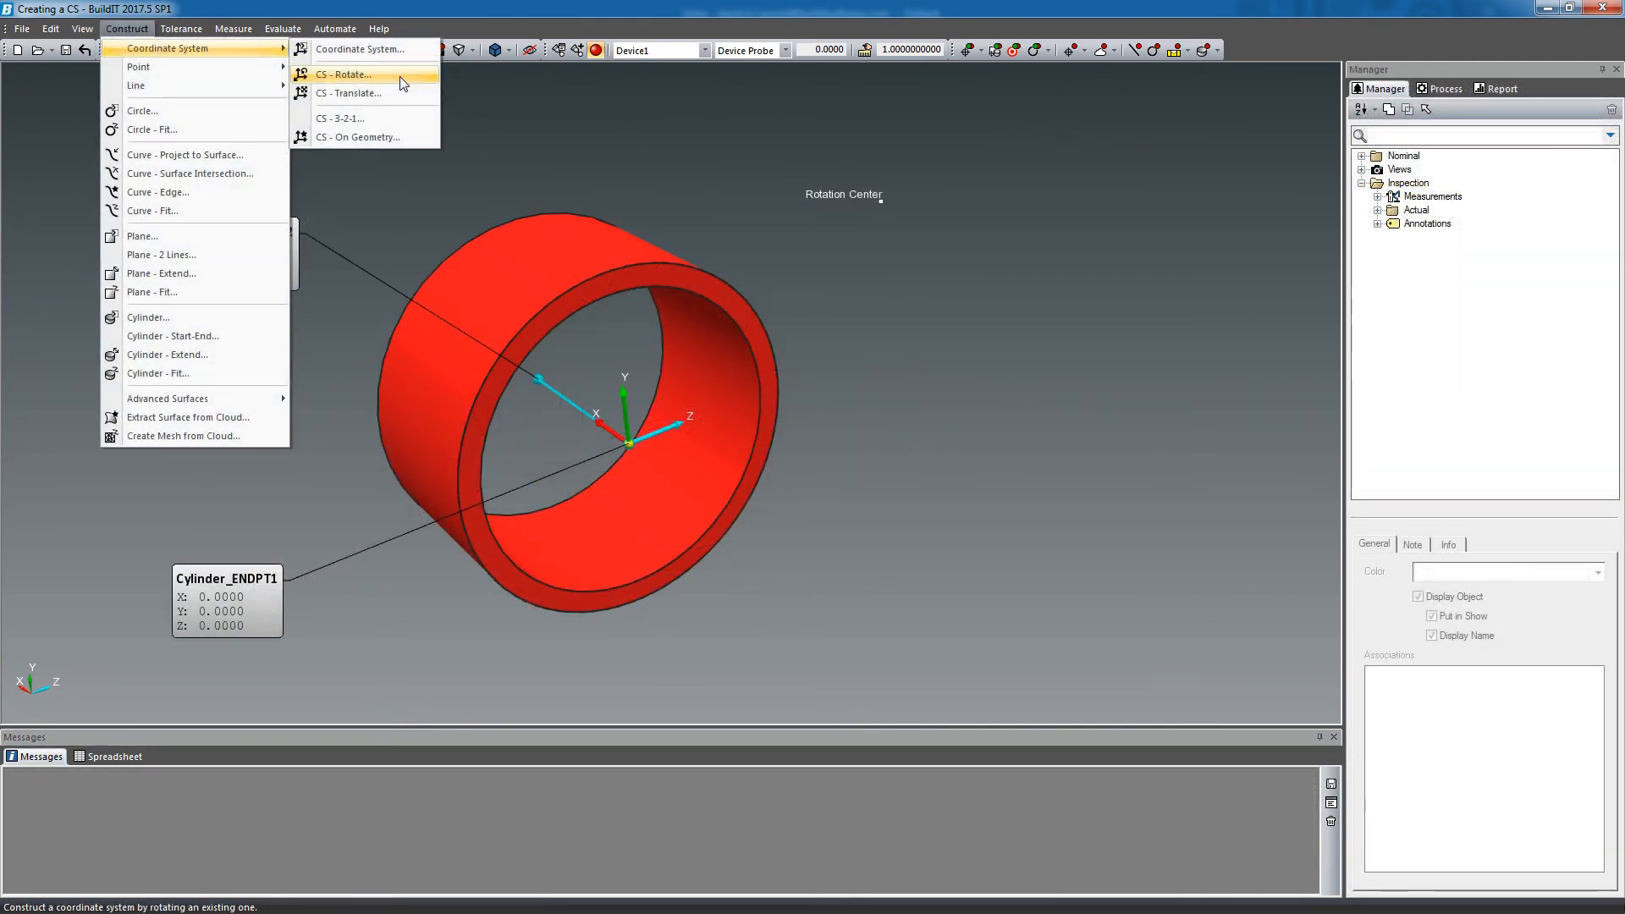
Start a rotated coordinate system based on Coordinate System2, with a specific angle of 90 about the Rotation Center point.
left_click(400, 76)
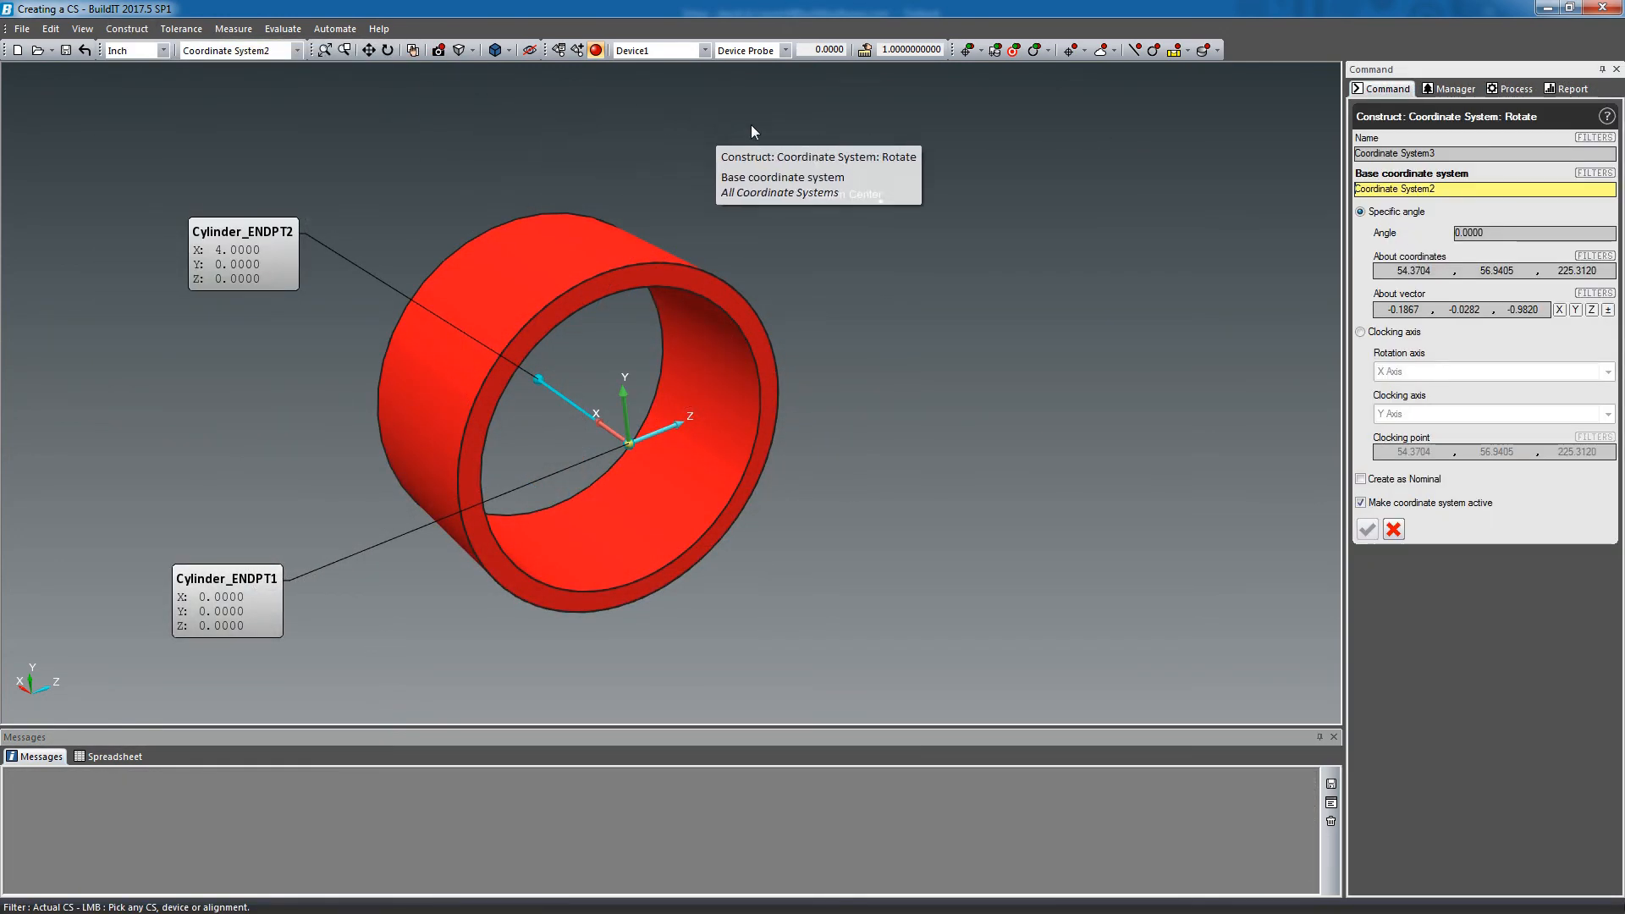
left_click(1470, 234)
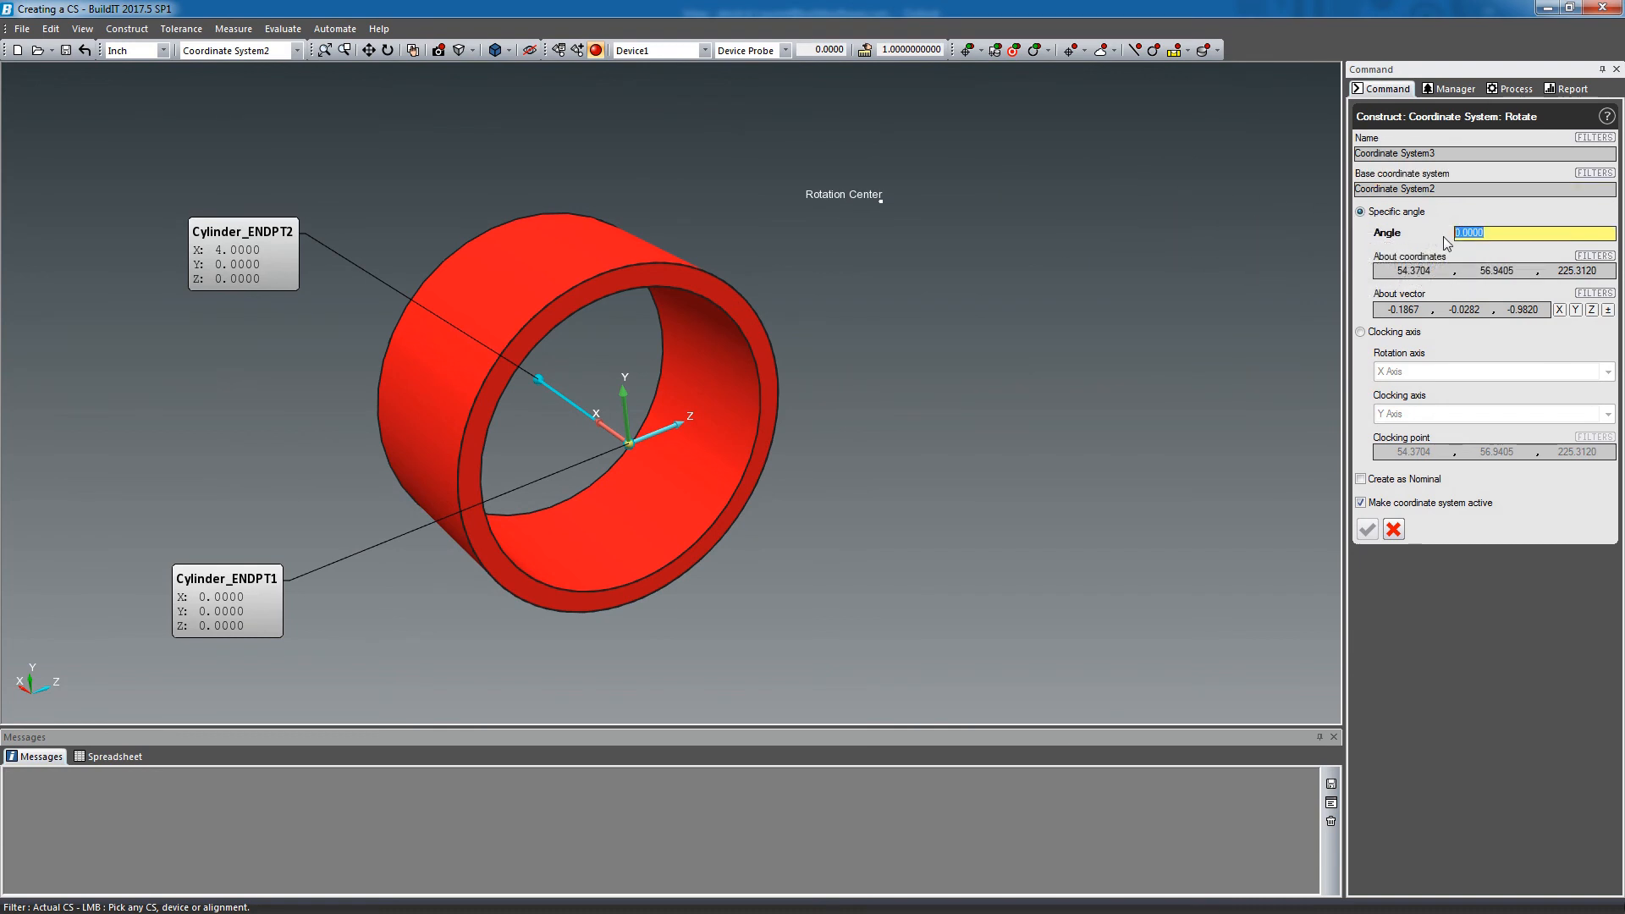
type("90")
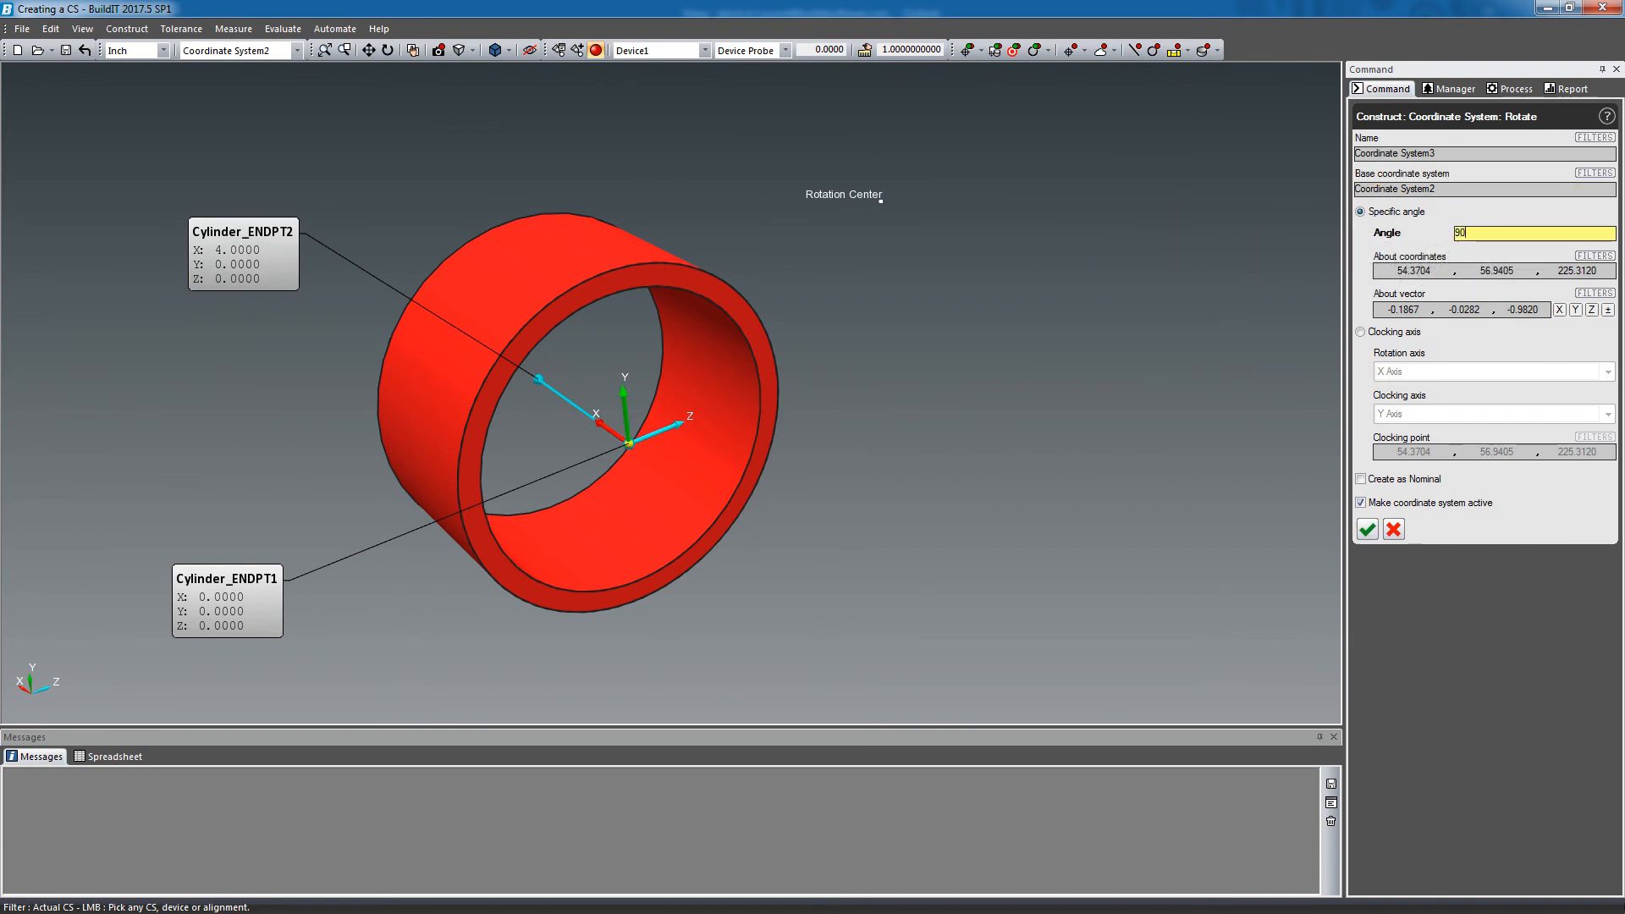
key("Tab")
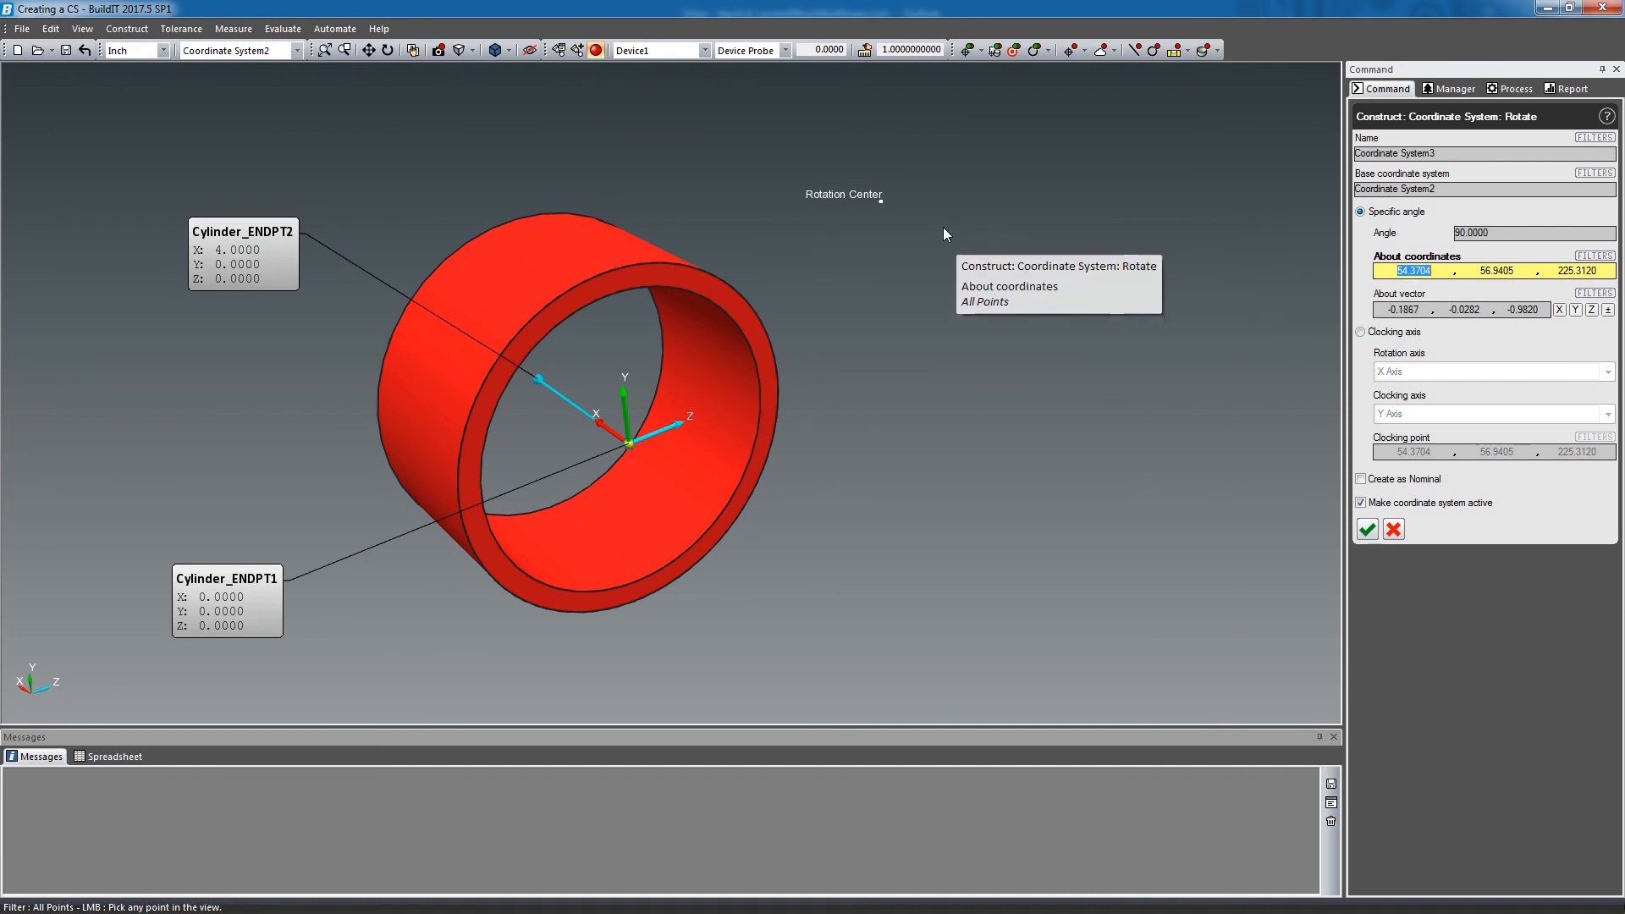
left_click(883, 207)
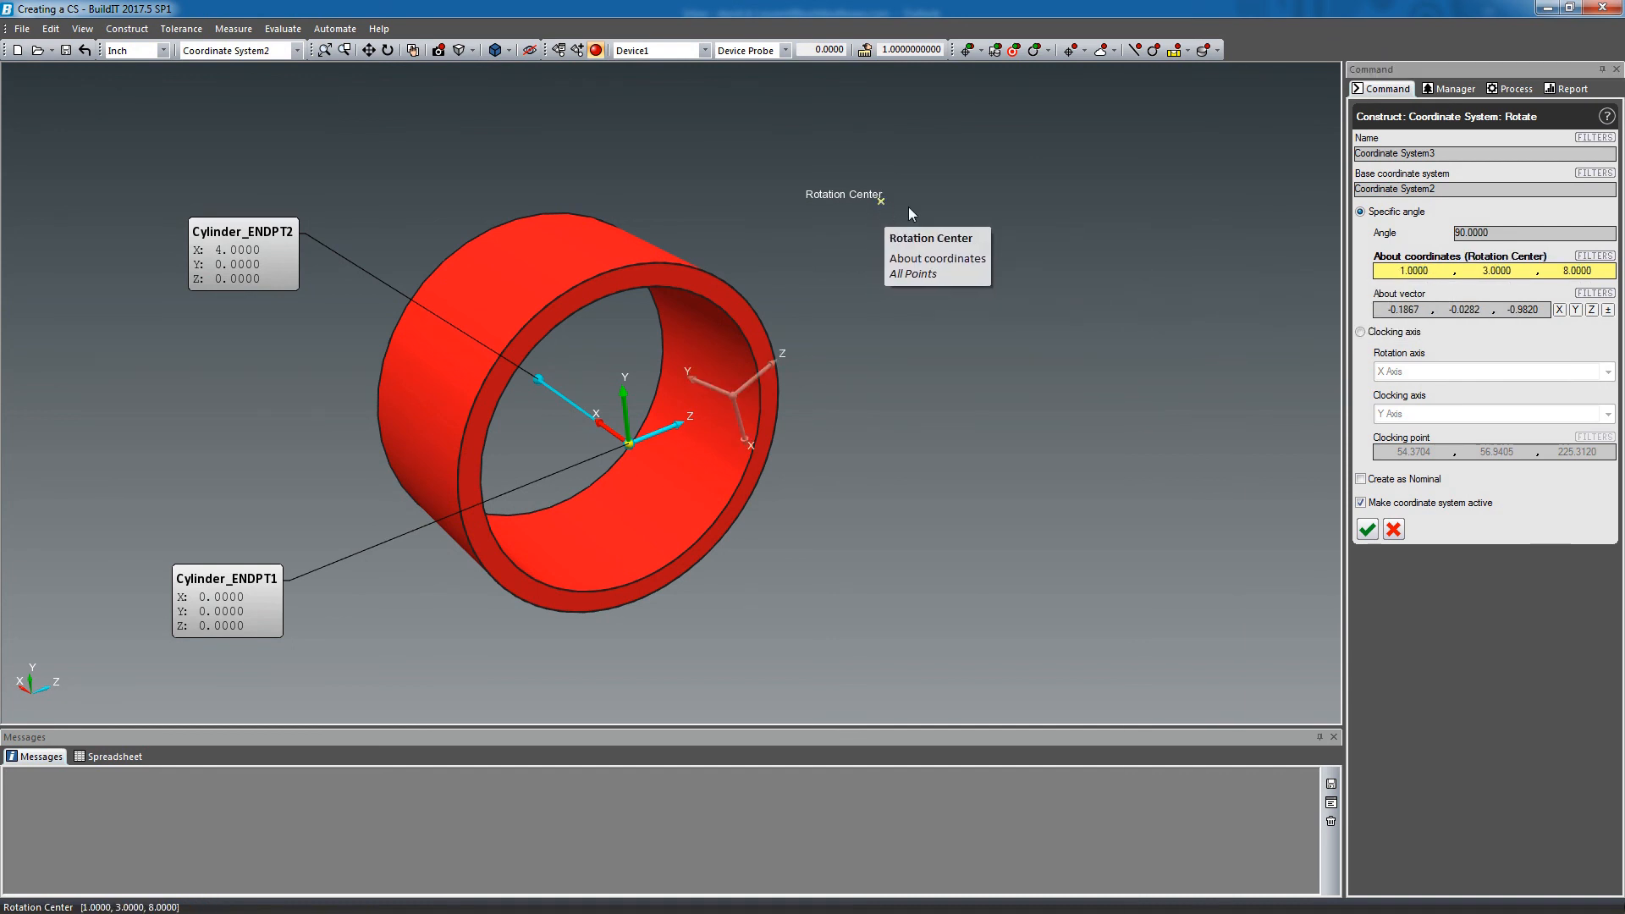
Set the rotation vector to the Y direction (0, 1, 0) and create the rotated coordinate system as the active one.
left_click(1392, 310)
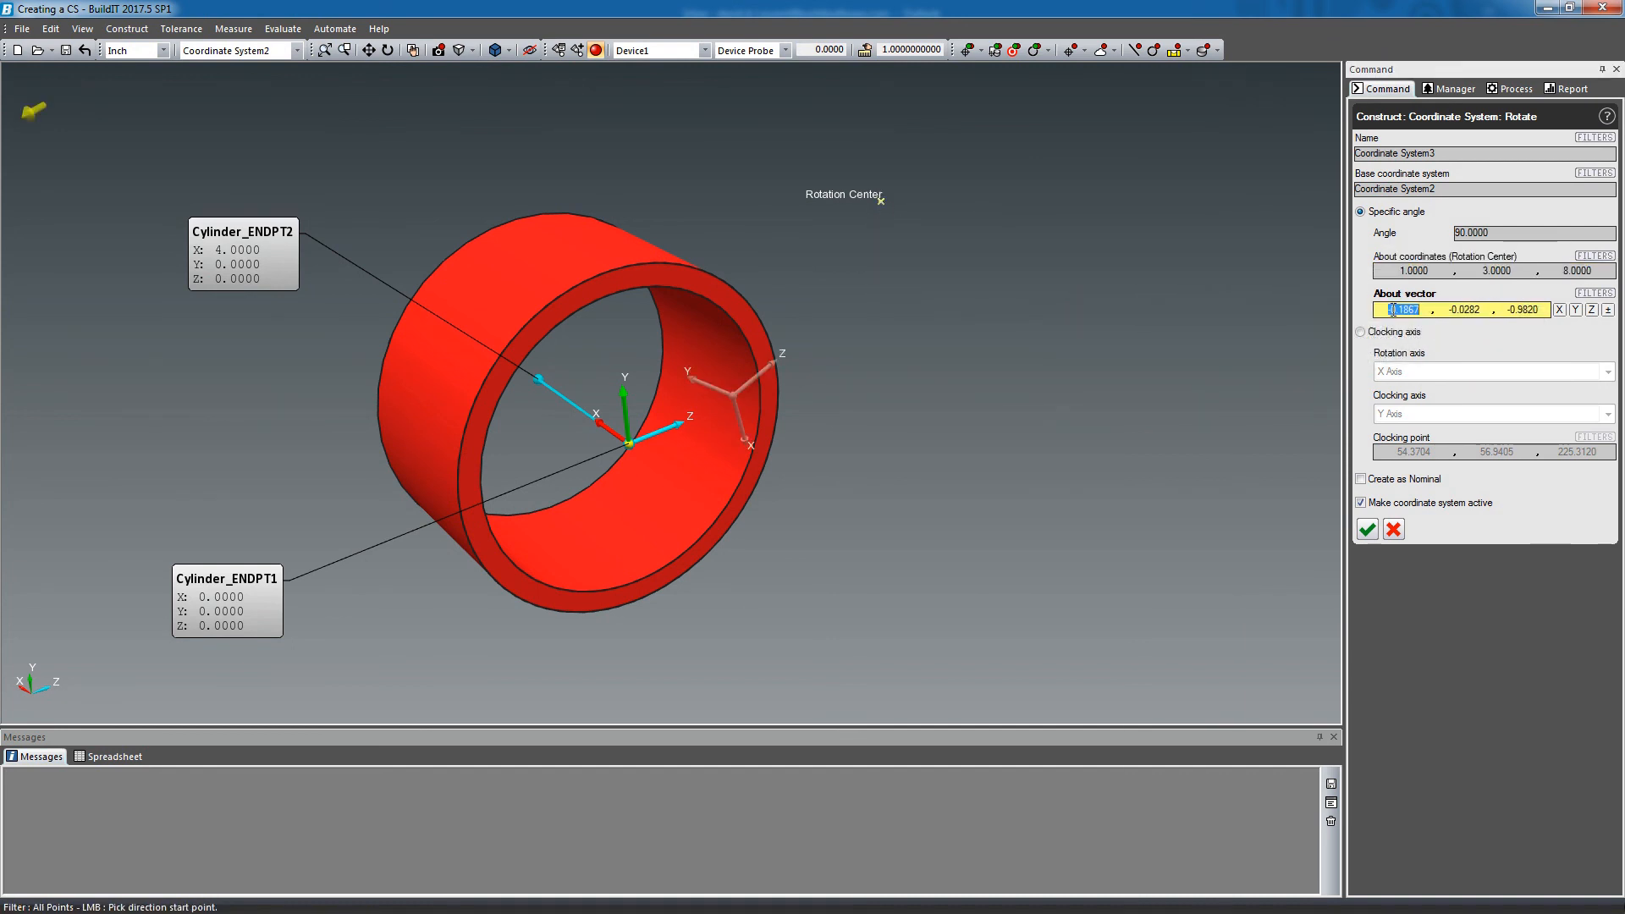
left_click(1576, 311)
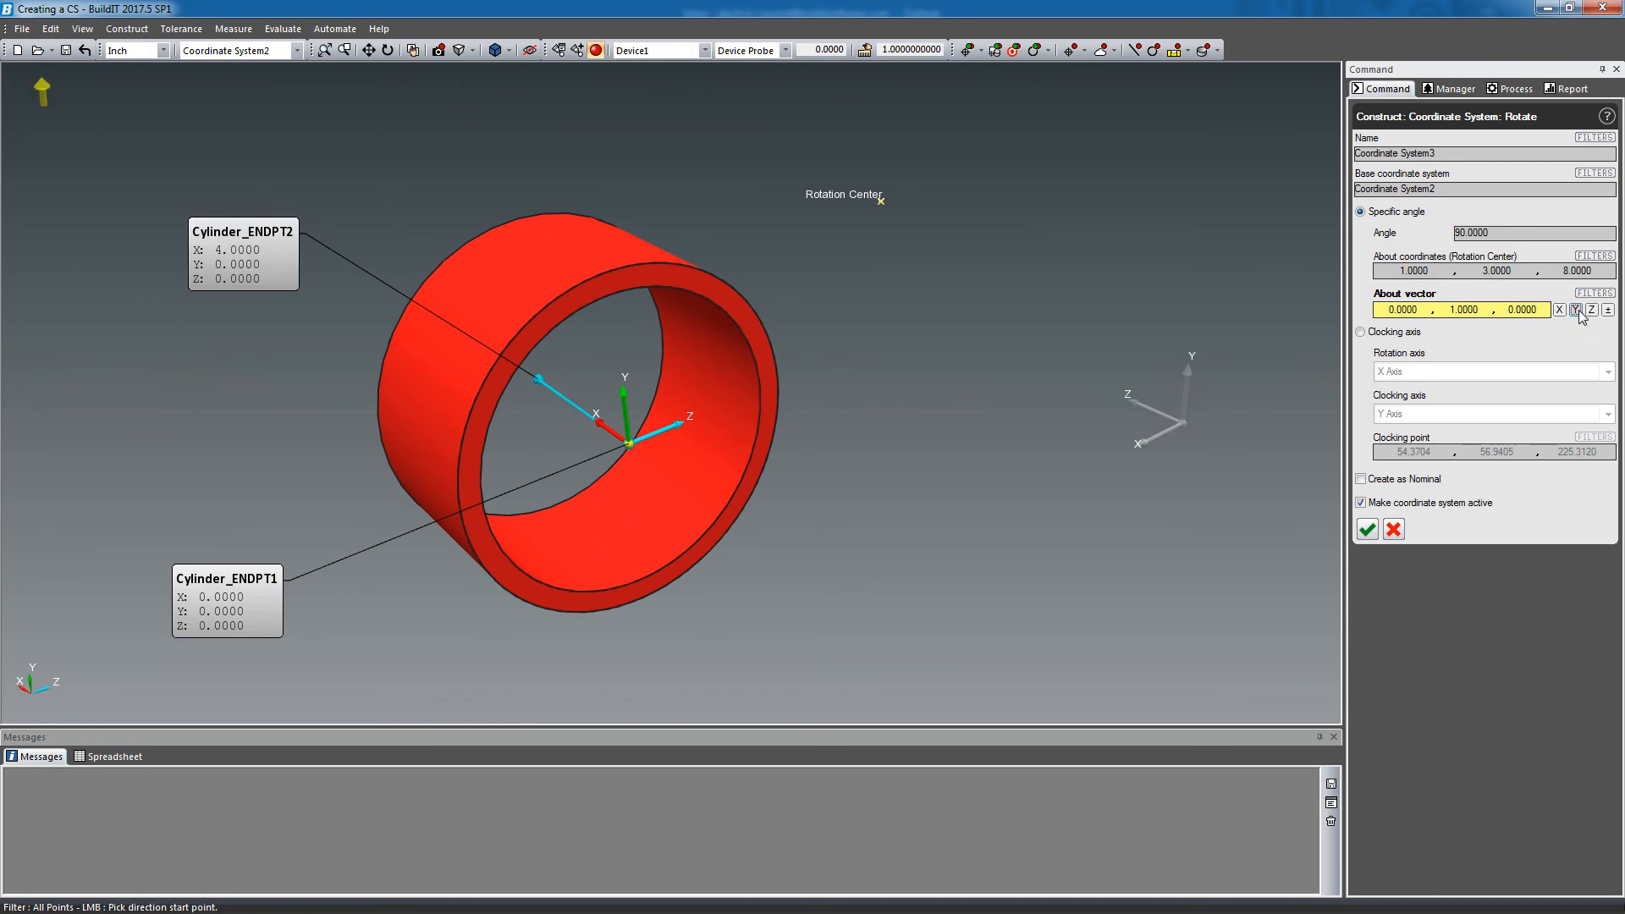
left_click(1368, 531)
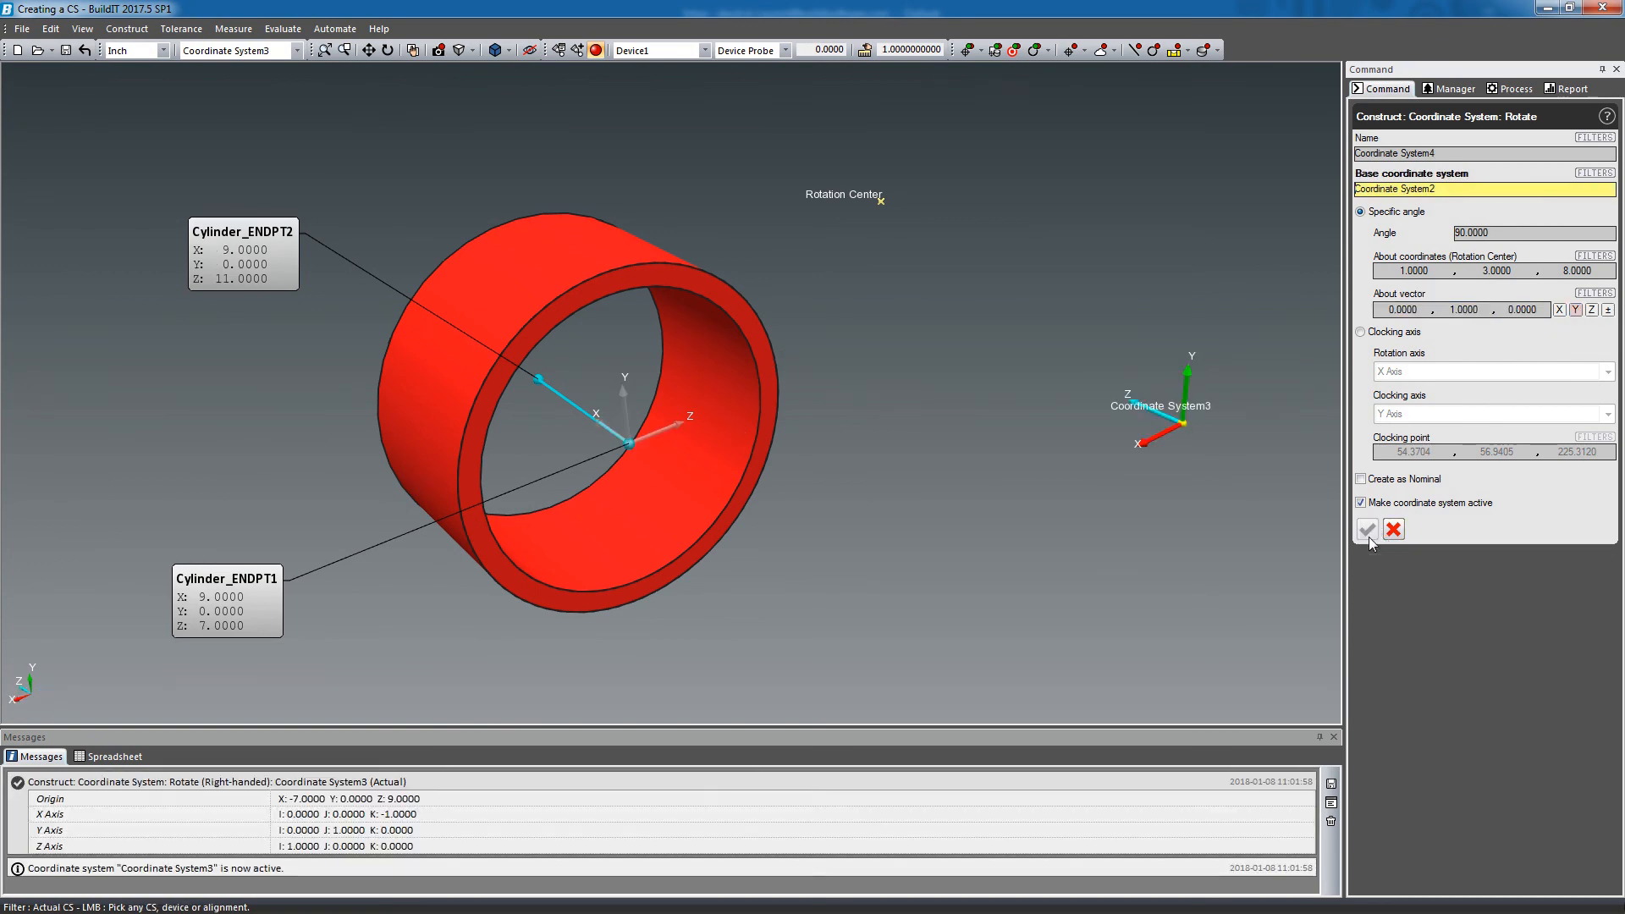